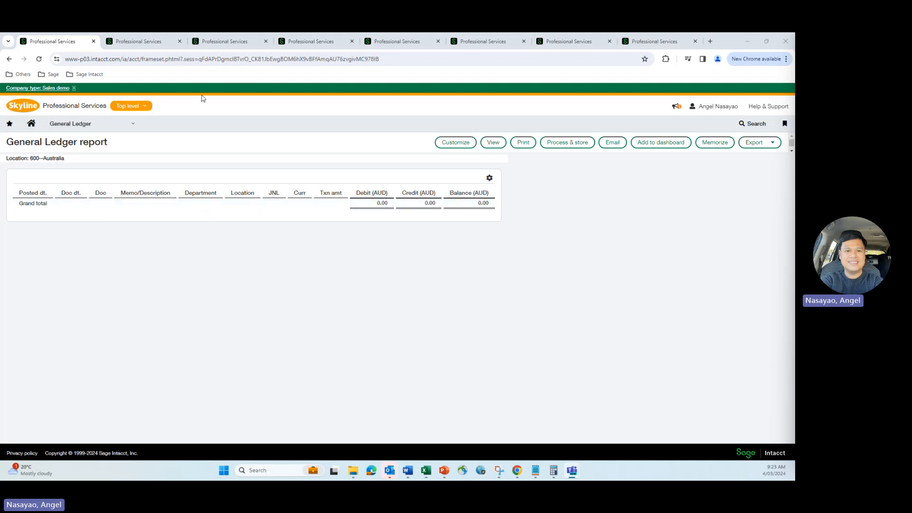
# Open the custom fields list and examine the CUSTOM_PRICE and PRICE_DIFF fields along with the document types they apply to
pyautogui.click(138, 41)
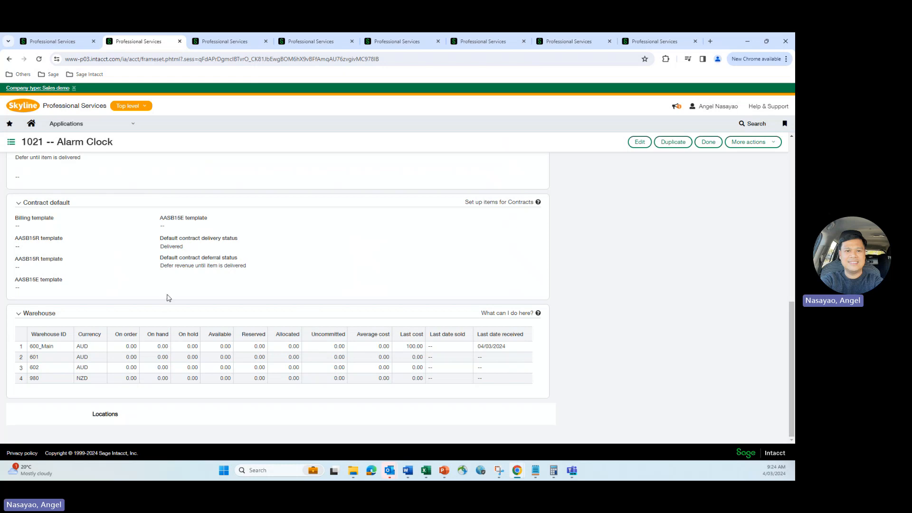
pyautogui.click(212, 42)
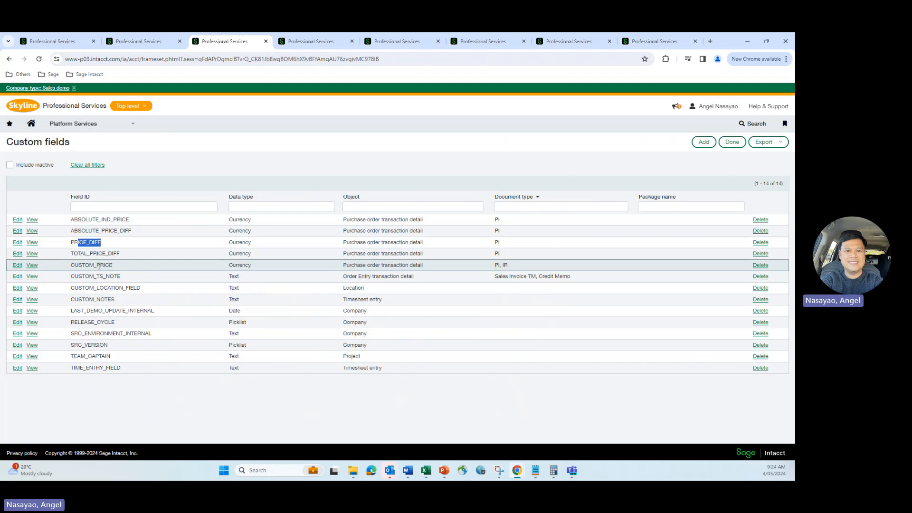
pyautogui.doubleClick(506, 266)
pyautogui.moveTo(501, 266); pyautogui.dragTo(491, 266)
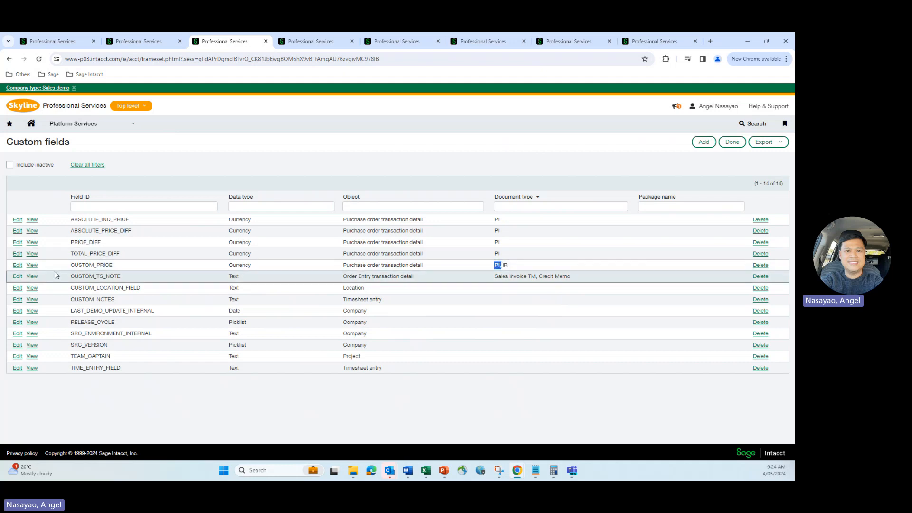
pyautogui.moveTo(71, 266); pyautogui.dragTo(114, 266)
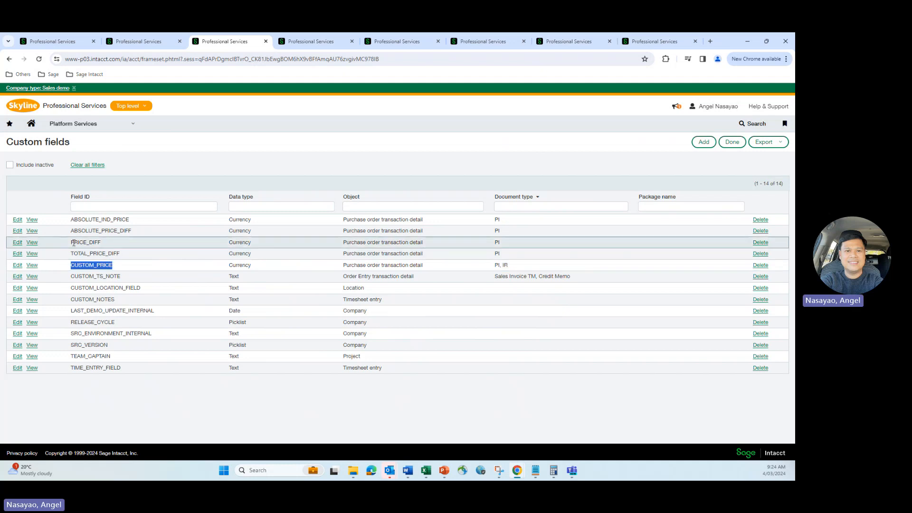
pyautogui.moveTo(71, 242); pyautogui.dragTo(105, 244)
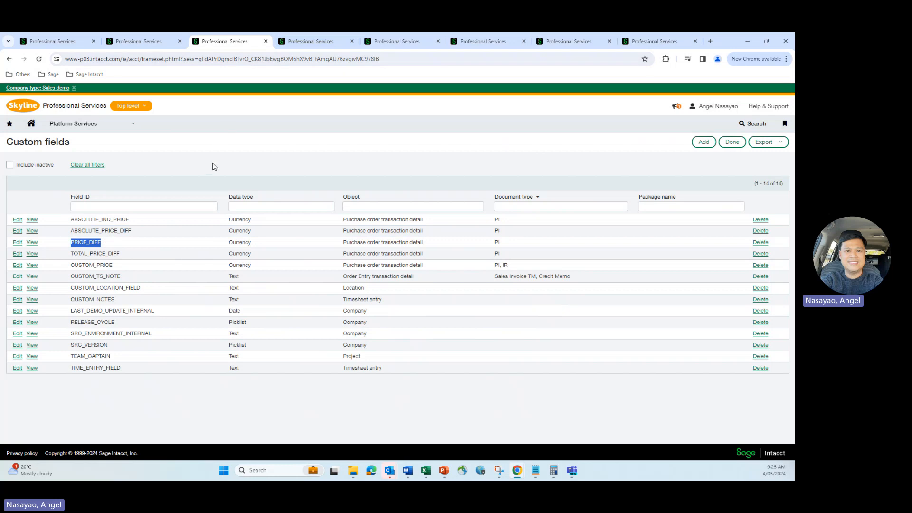
# Open the Triggers list and examine the IR Detail and PI Detail triggers that update the custom price and price difference fields
pyautogui.click(292, 42)
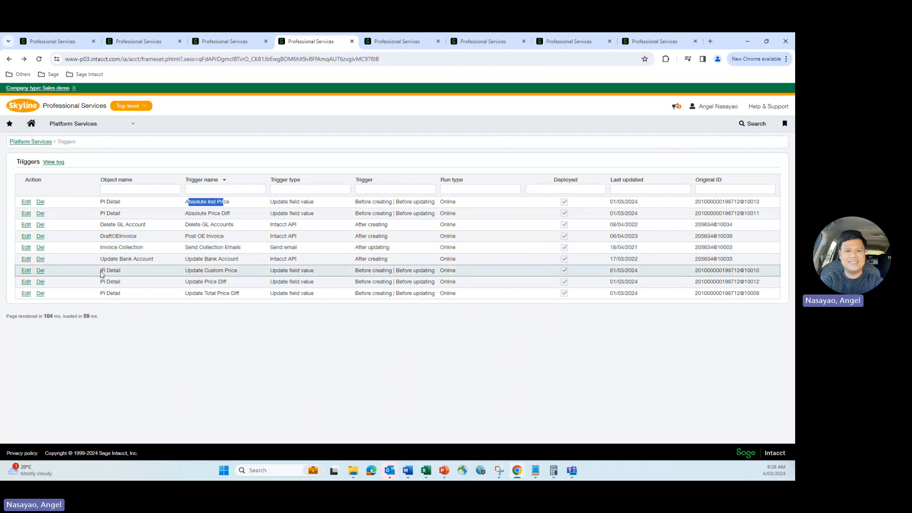
pyautogui.moveTo(101, 270); pyautogui.dragTo(122, 271)
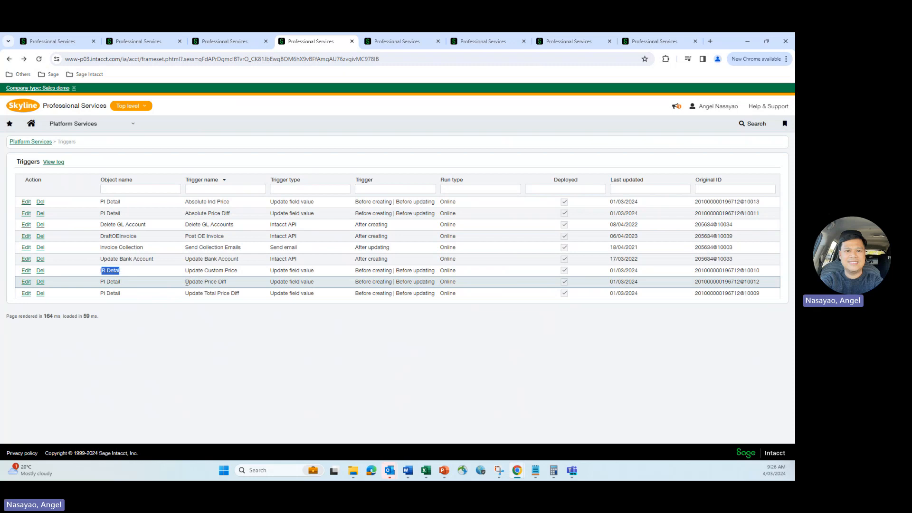
pyautogui.moveTo(190, 283); pyautogui.dragTo(240, 294)
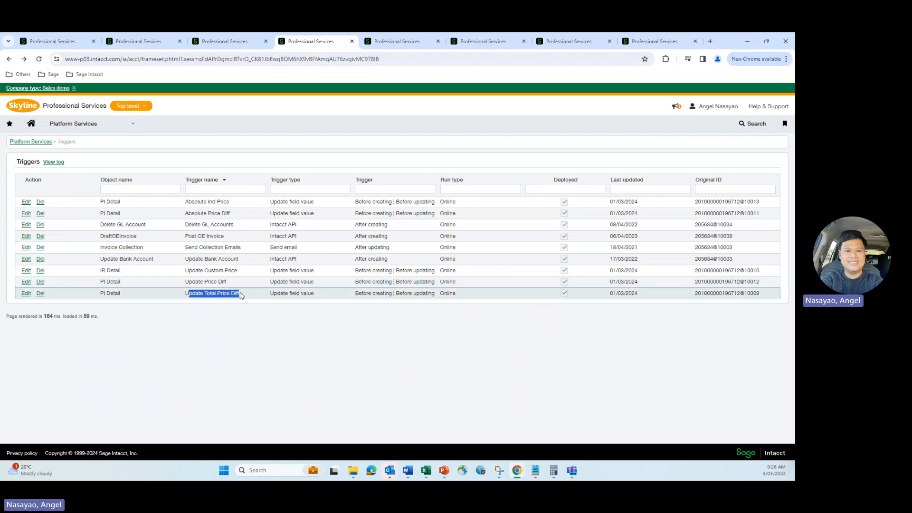
pyautogui.moveTo(189, 202); pyautogui.dragTo(221, 202)
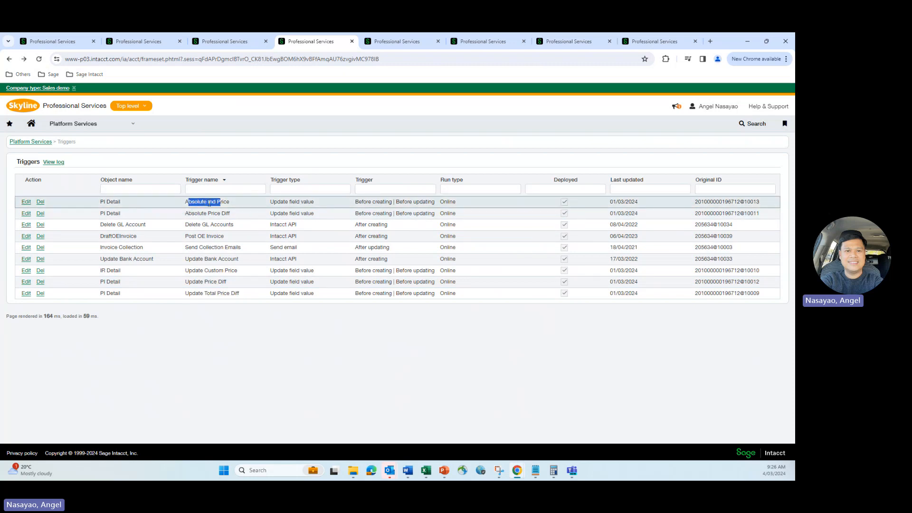
pyautogui.moveTo(189, 214); pyautogui.dragTo(228, 215)
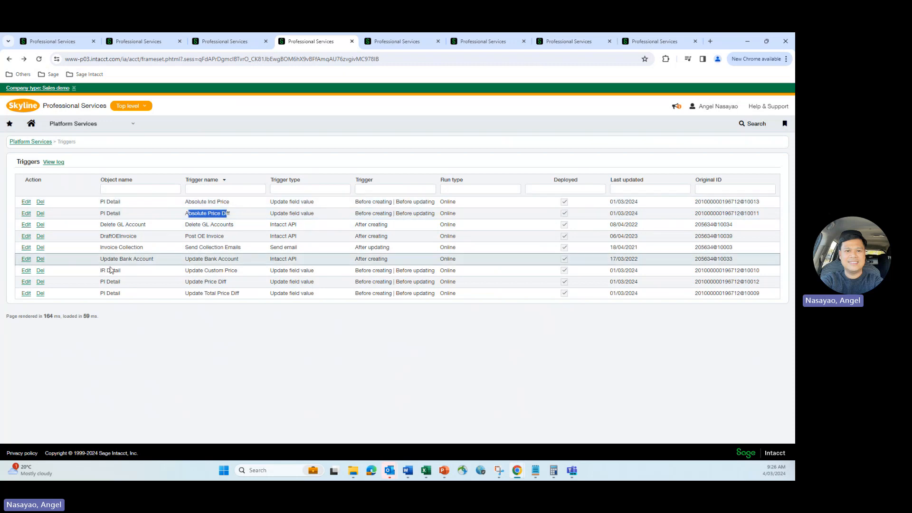
pyautogui.moveTo(103, 283); pyautogui.dragTo(129, 272)
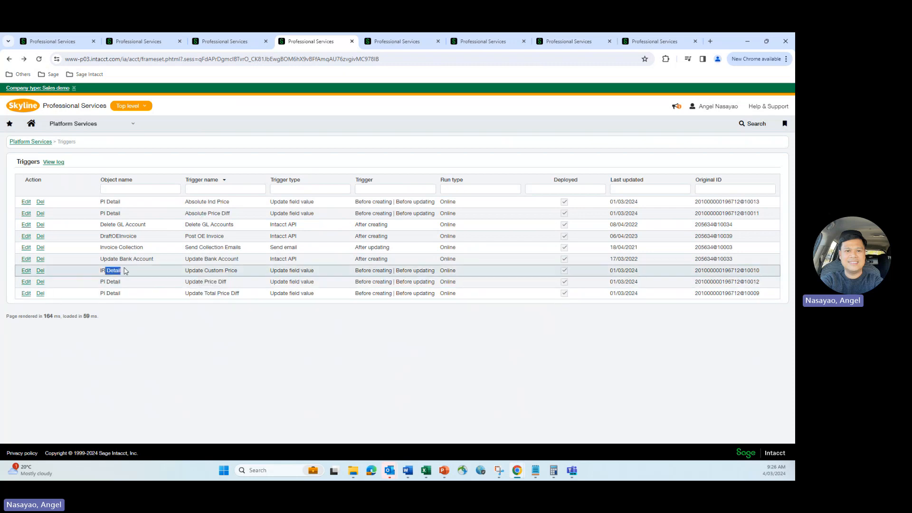
# Open the Update Custom Price trigger, inspect its field to change and formula, and return to the trigger list
pyautogui.click(26, 271)
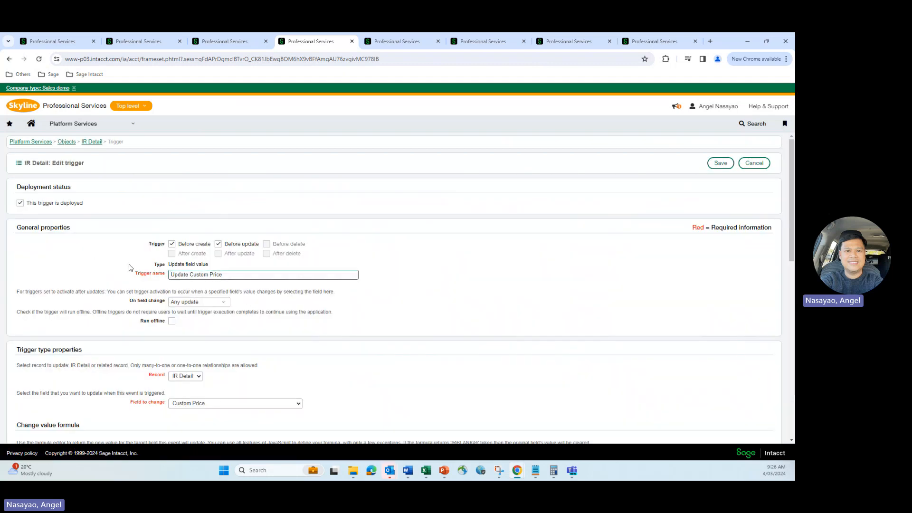
pyautogui.scroll(-3, 190, 285)
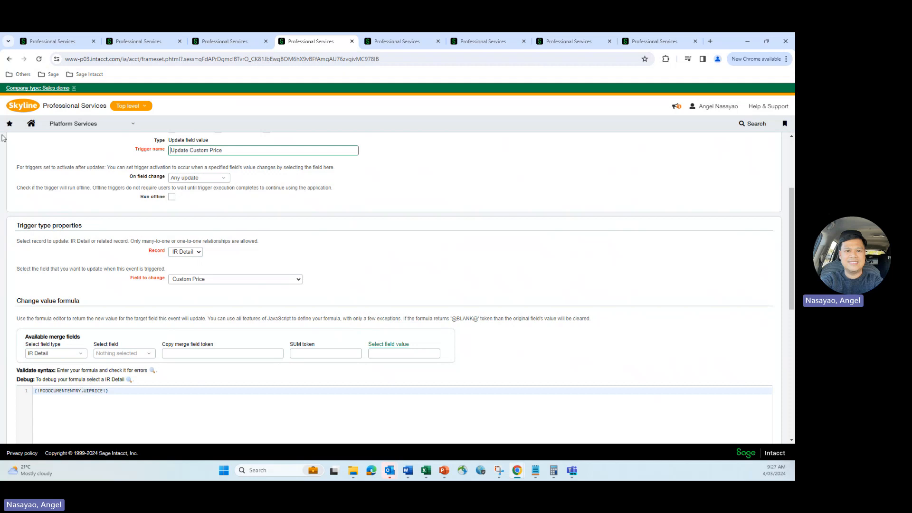
pyautogui.click(8, 60)
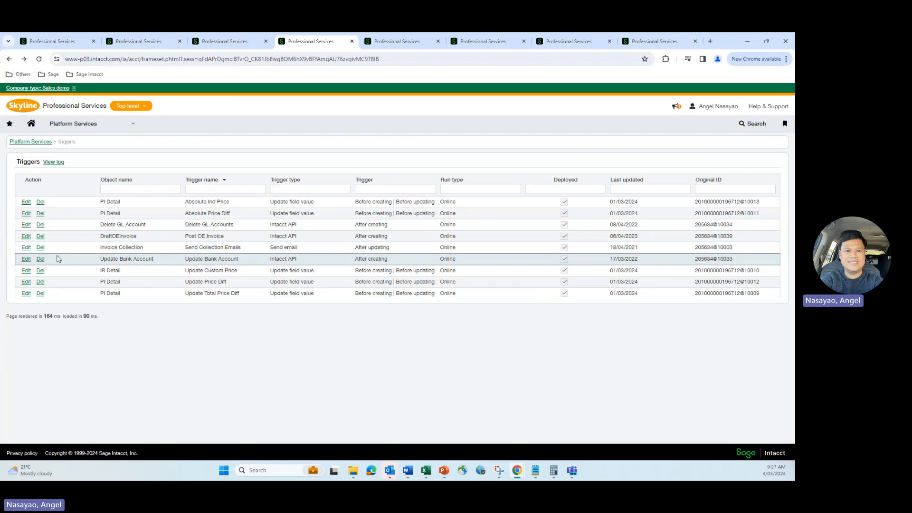
# Open the Update Price Diff trigger, inspect its change value formula, and return to the trigger list
pyautogui.click(26, 283)
pyautogui.scroll(-3, 32, 287)
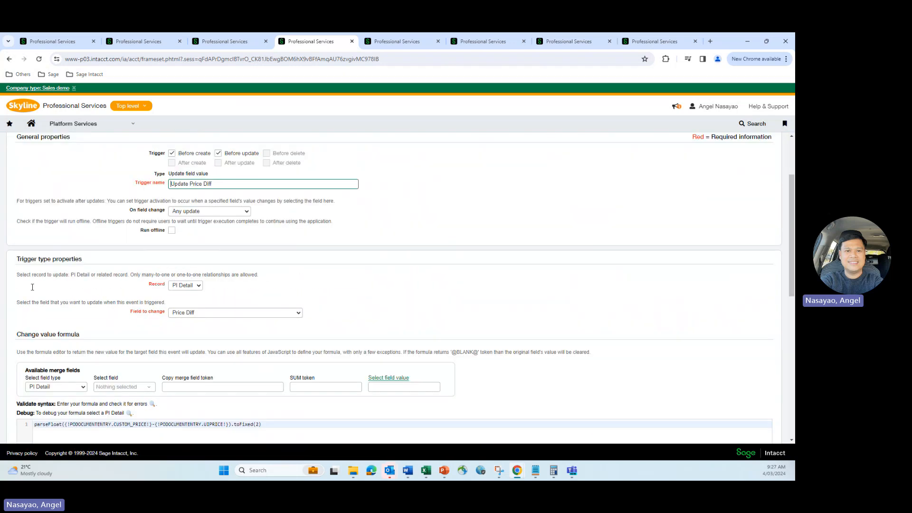
pyautogui.scroll(-2, 62, 314)
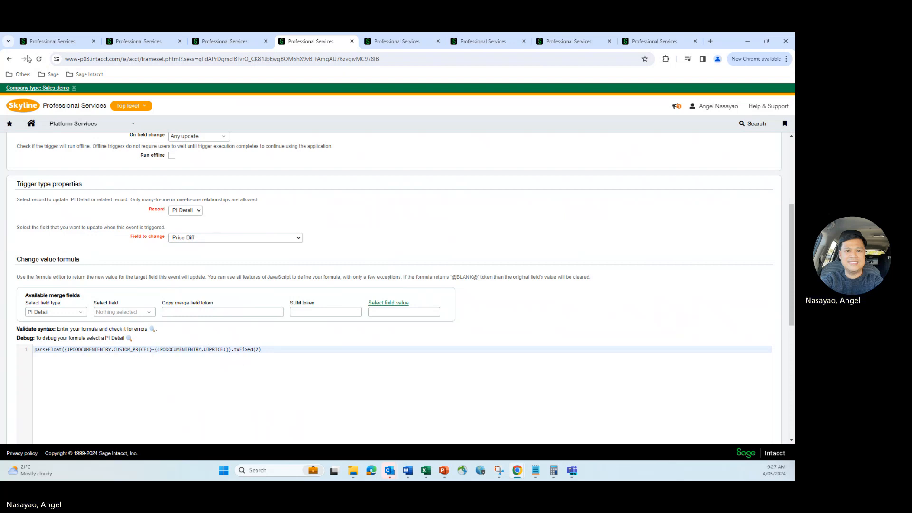
pyautogui.click(10, 58)
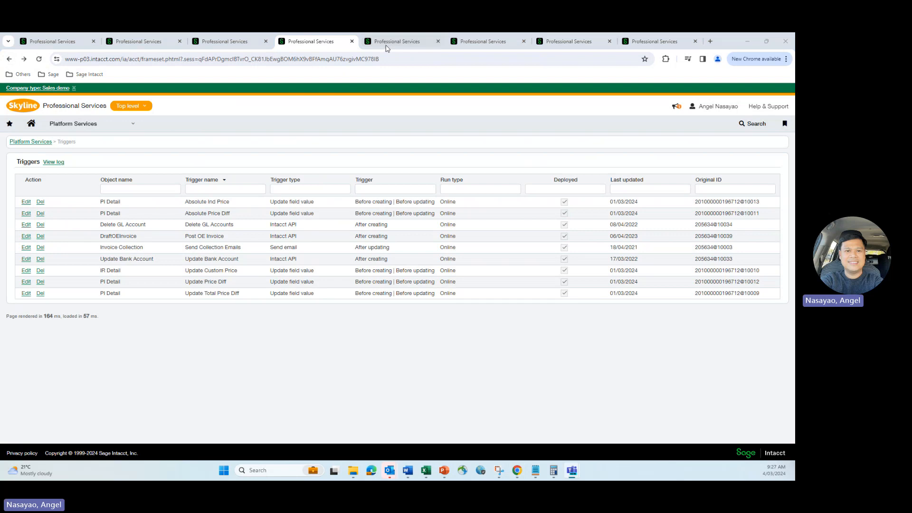
# Close the Custom fields page and examine the GRNI_ADJUSTMENT_DEDUCT_VALUE entry in the Smart events list
pyautogui.click(327, 45)
pyautogui.click(217, 46)
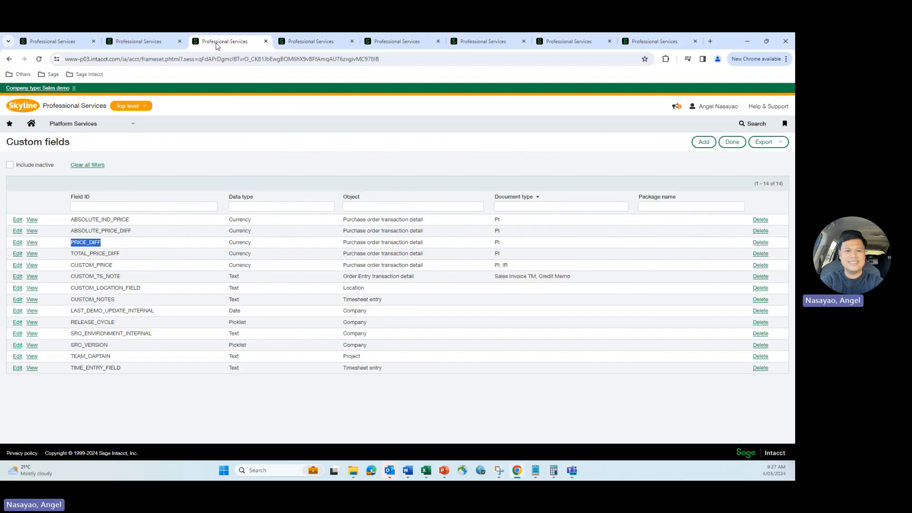
pyautogui.click(265, 41)
pyautogui.click(292, 44)
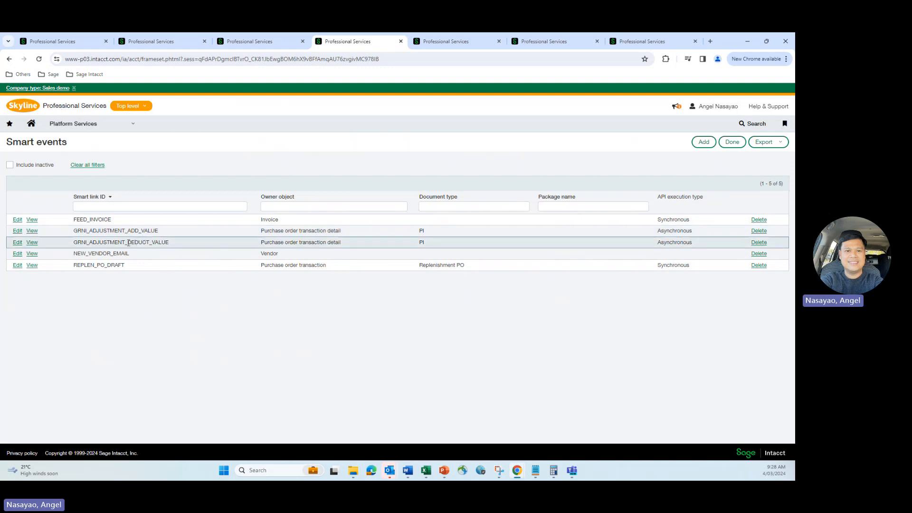
pyautogui.moveTo(129, 243); pyautogui.dragTo(172, 245)
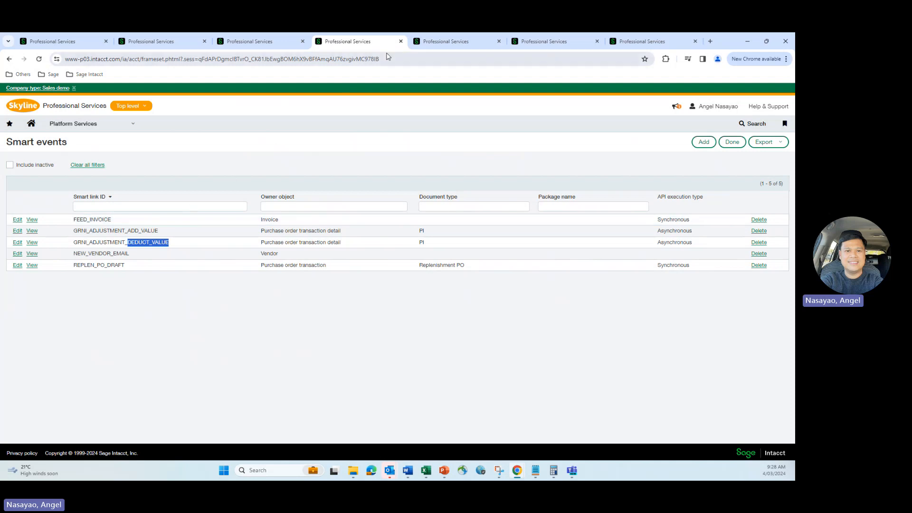
# Close the Triggers and Smart events browser tabs
pyautogui.click(271, 46)
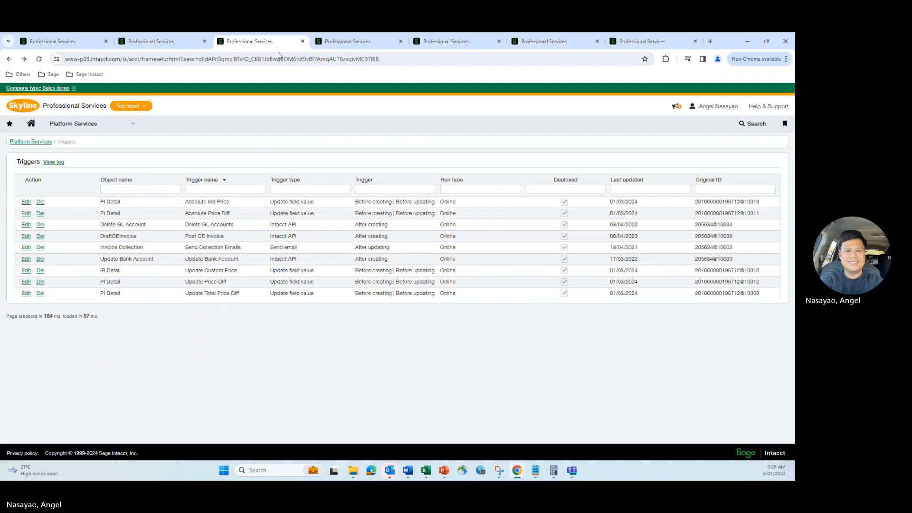
pyautogui.click(302, 42)
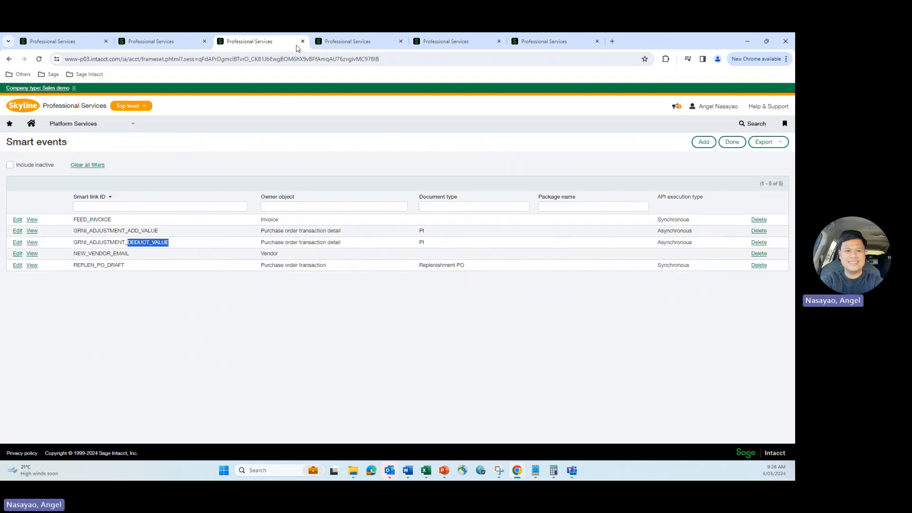
pyautogui.click(303, 42)
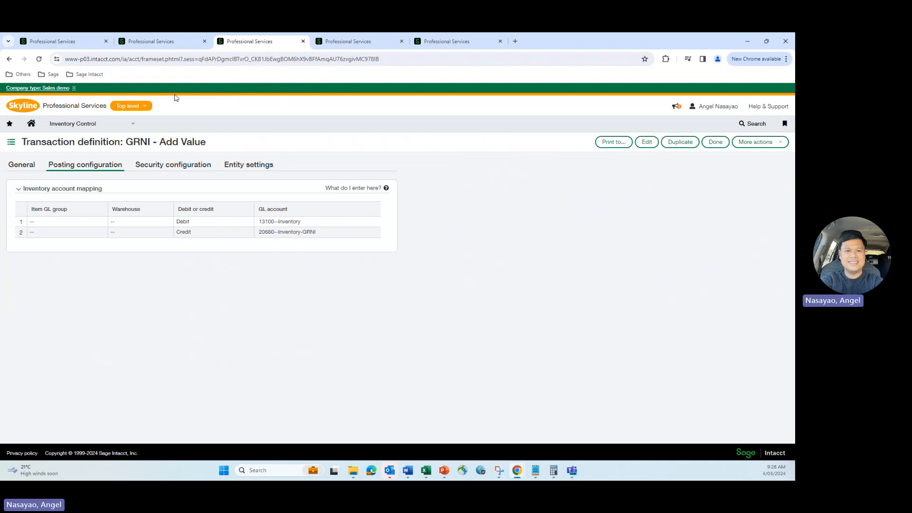
# Duplicate the Alarm Clock item's browser tab and bring up the Platform Services Smart events list in the copy
pyautogui.click(157, 43)
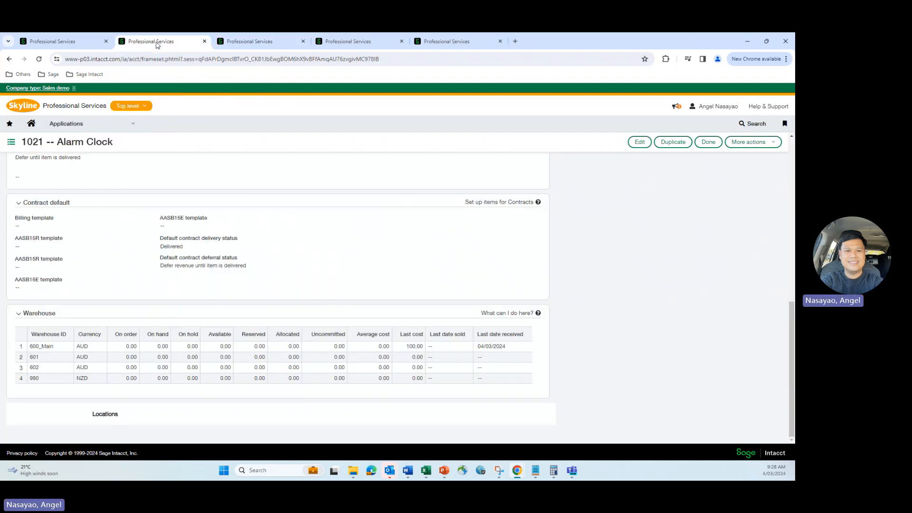
pyautogui.rightClick(156, 42)
pyautogui.click(178, 118)
pyautogui.click(134, 124)
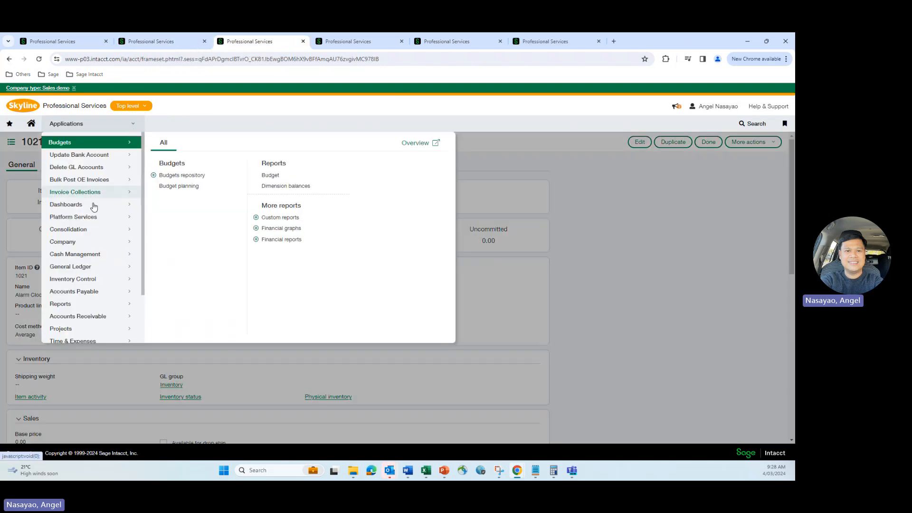
pyautogui.scroll(-1, 97, 289)
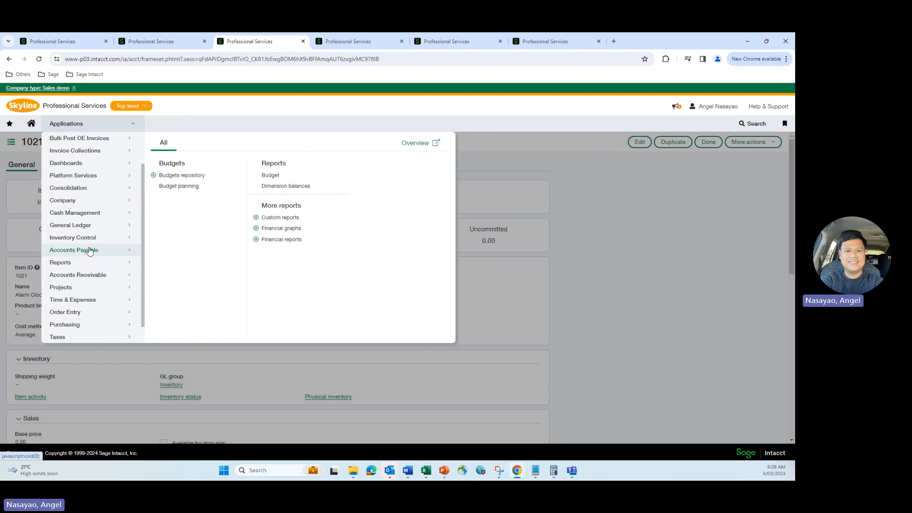
pyautogui.scroll(1, 83, 252)
pyautogui.click(78, 216)
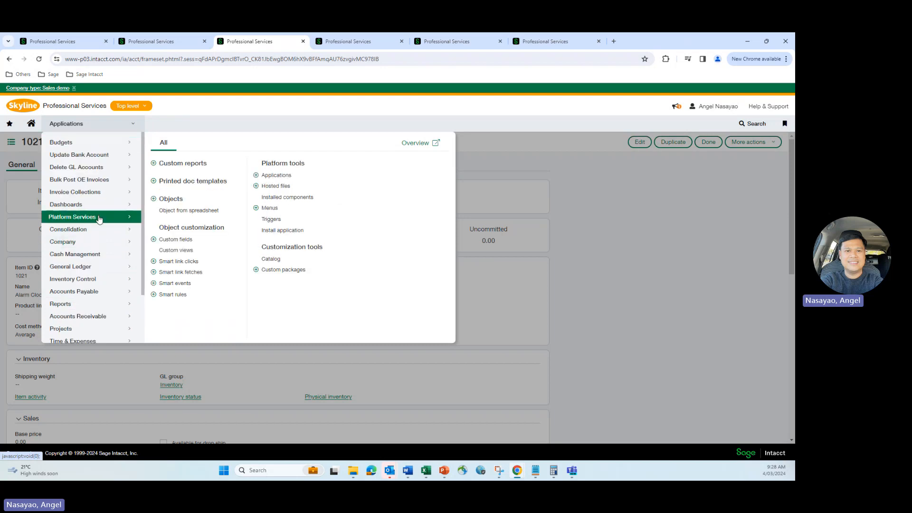
pyautogui.click(165, 284)
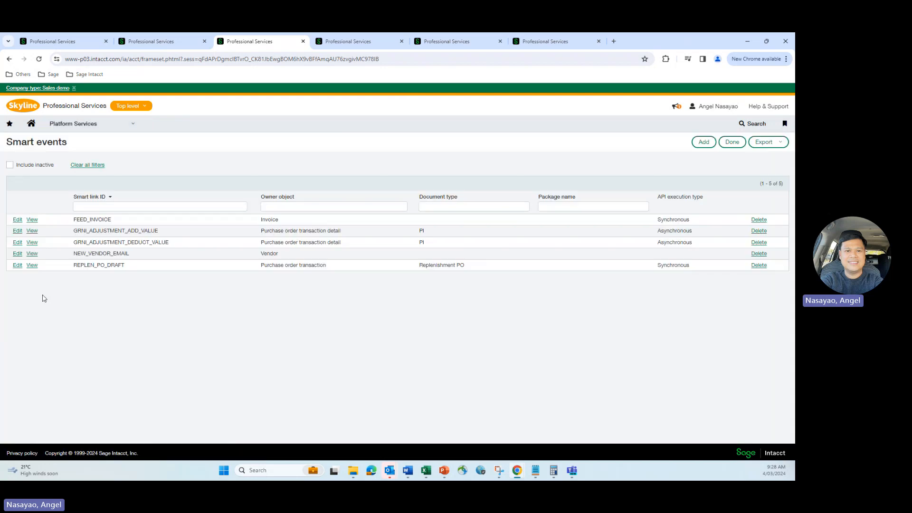
# Open the GRNI_ADJUSTMENT_ADD_VALUE smart event for editing and review its owner object, events and condition, continuing to the API arguments
pyautogui.click(17, 231)
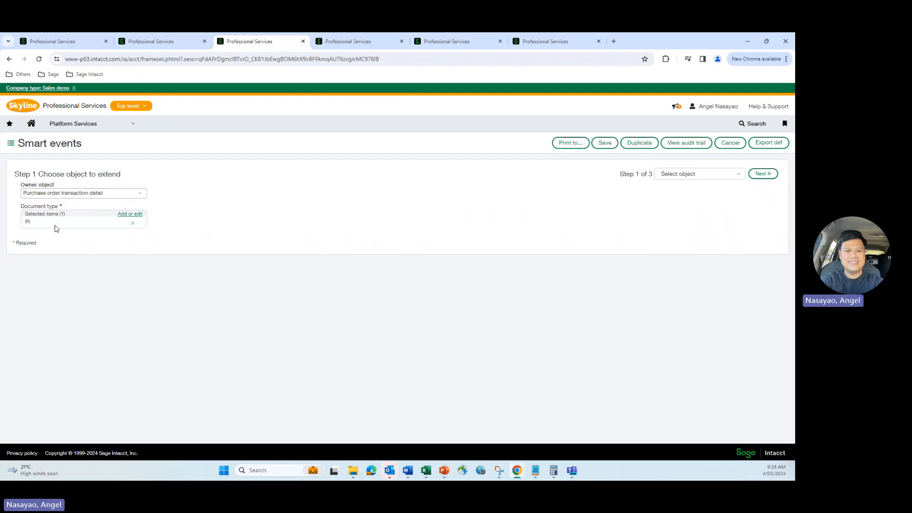
pyautogui.click(760, 174)
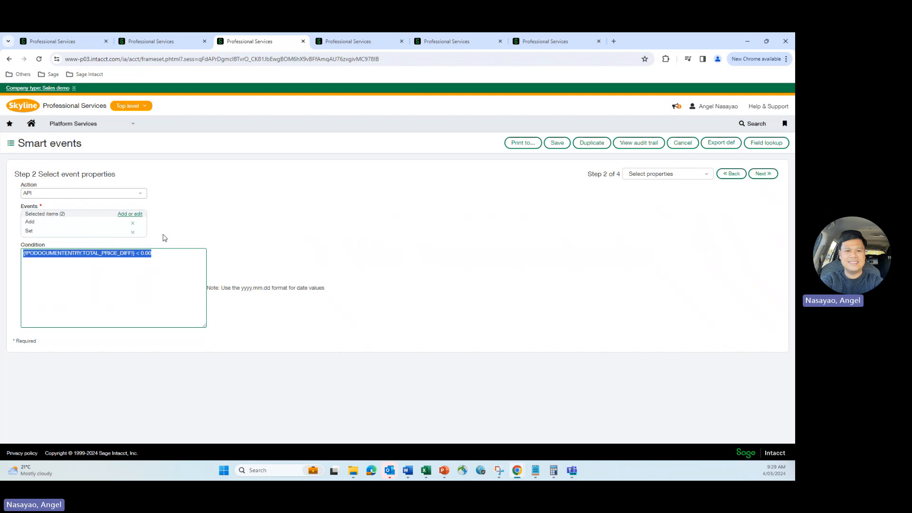
pyautogui.click(762, 173)
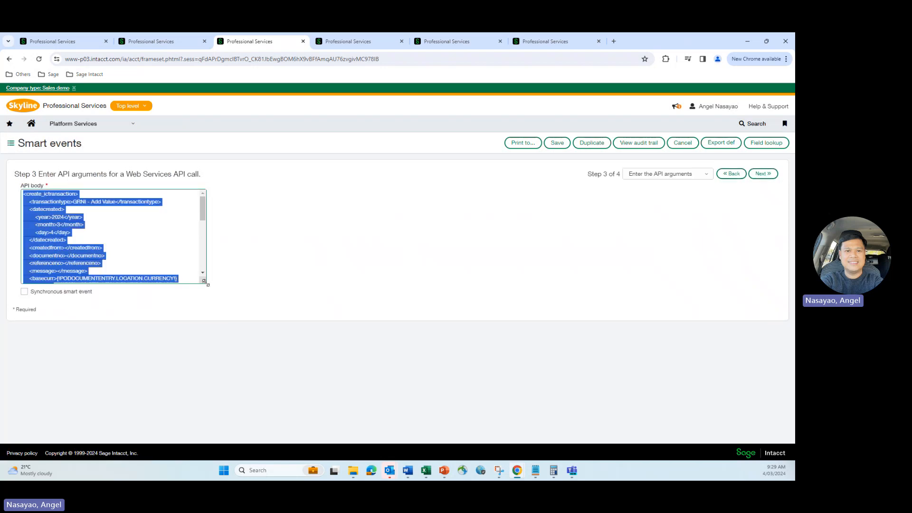
# Enlarge the API body field and read through the whole create_ictransaction request for the GRNI - Add Value transaction
pyautogui.moveTo(207, 284); pyautogui.dragTo(405, 387)
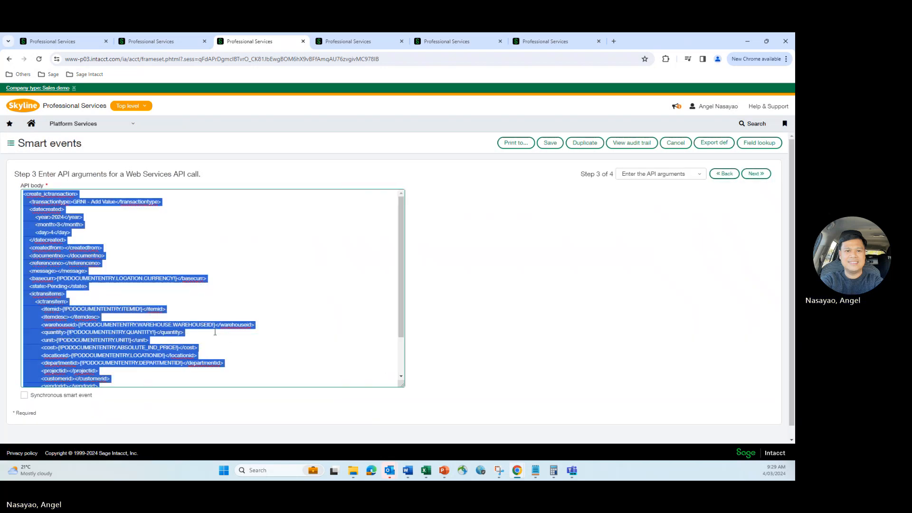
pyautogui.scroll(-1, 215, 333)
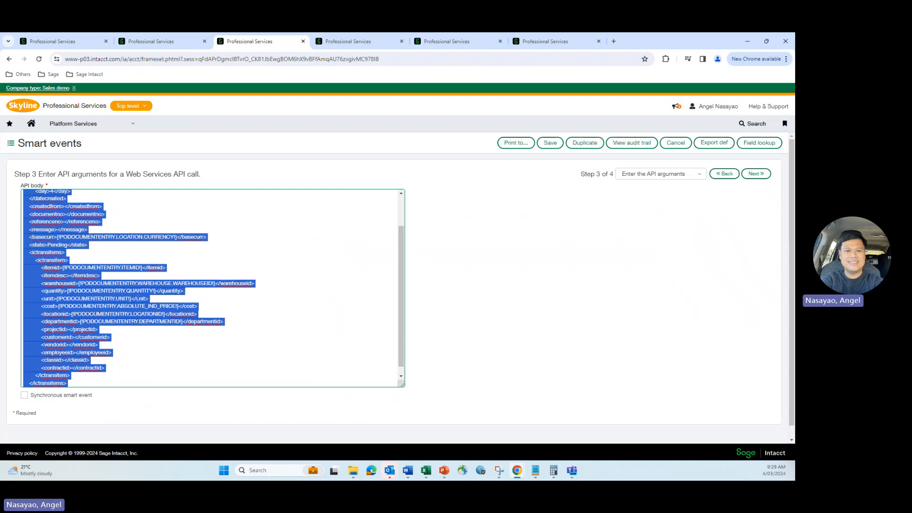
pyautogui.scroll(-1, 146, 297)
pyautogui.scroll(2, 227, 298)
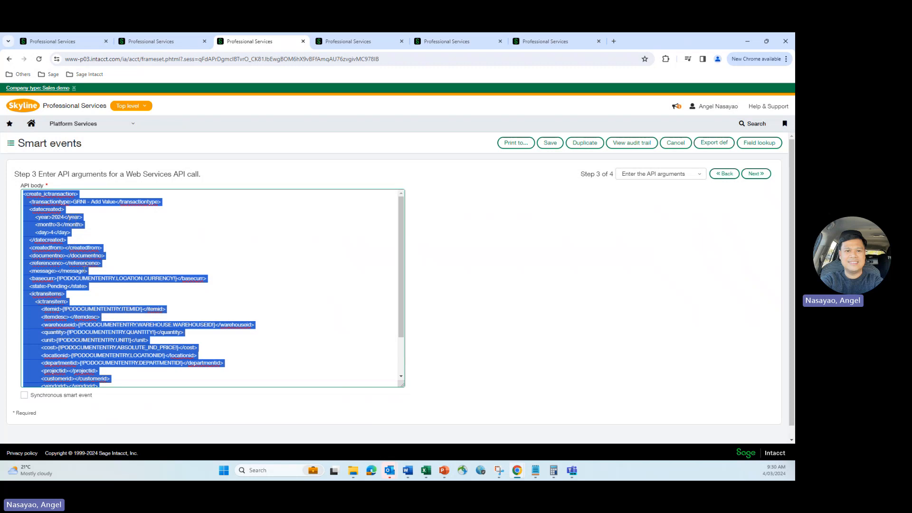
pyautogui.scroll(-2, 86, 263)
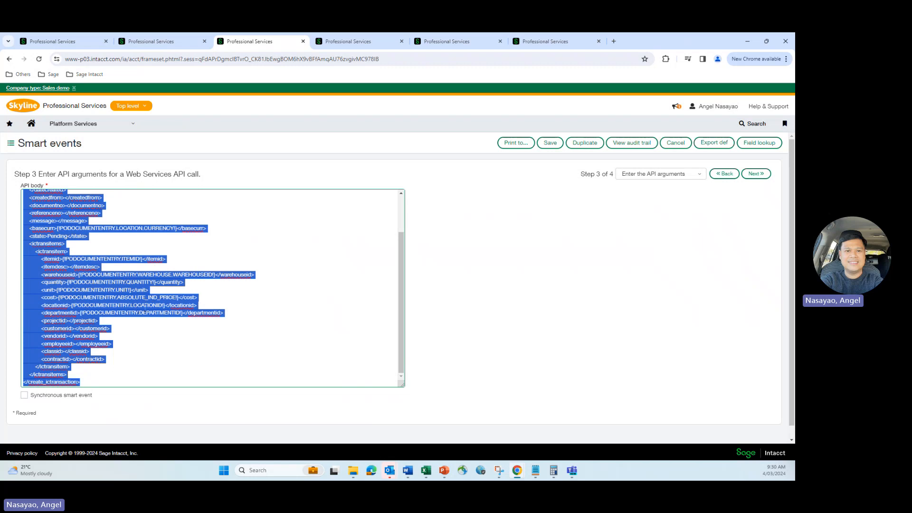
# Recheck the API body, then review the GL account mappings of the GRNI - Add Value and PI transaction definitions
pyautogui.scroll(-1, 94, 318)
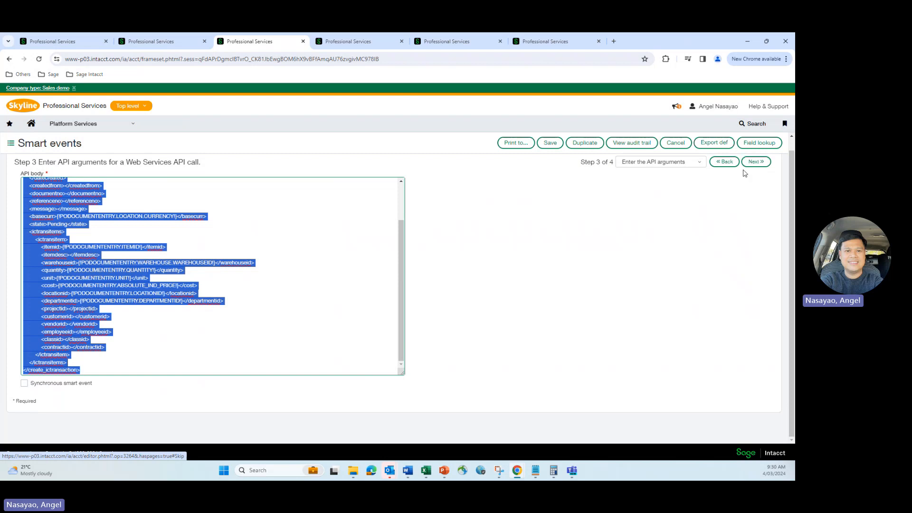
pyautogui.scroll(2, 237, 249)
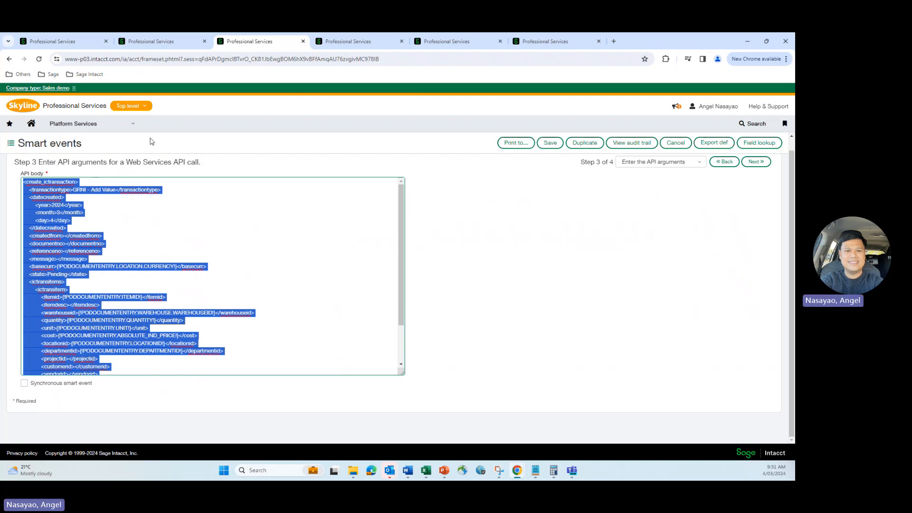
pyautogui.click(328, 45)
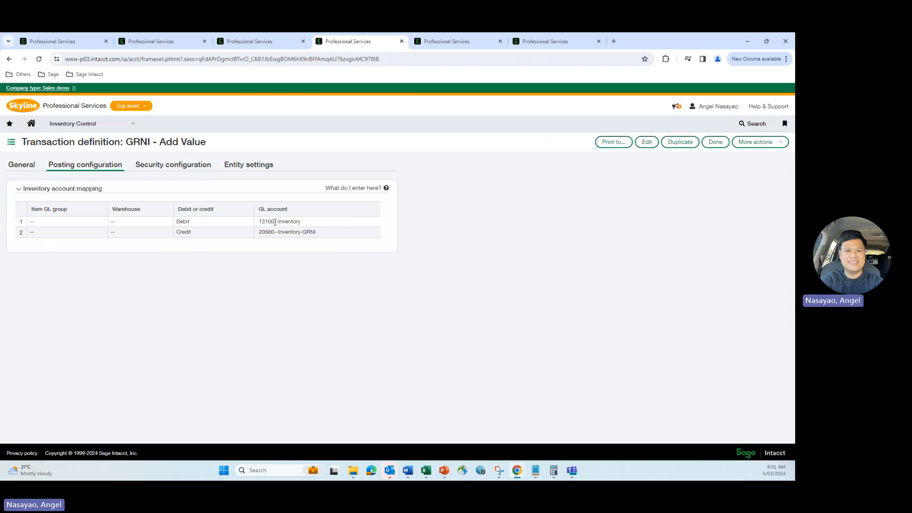
pyautogui.moveTo(273, 221); pyautogui.dragTo(307, 232)
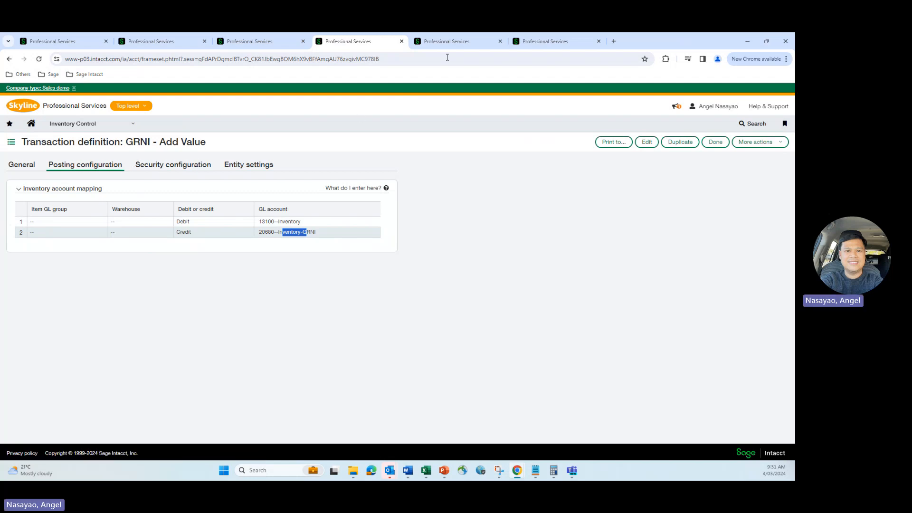
pyautogui.click(478, 43)
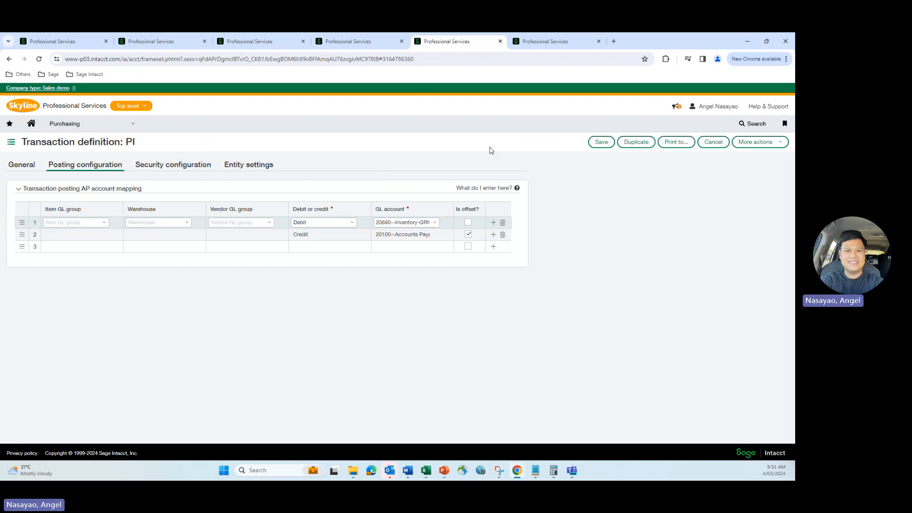
# View purchase order PO0076 and examine its header, Alarm Clock entry and subtotals
pyautogui.click(542, 43)
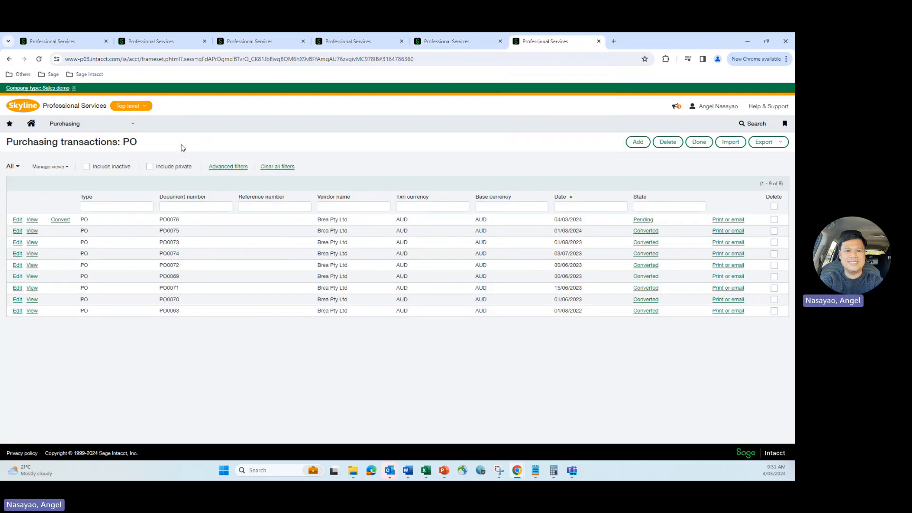
pyautogui.click(33, 220)
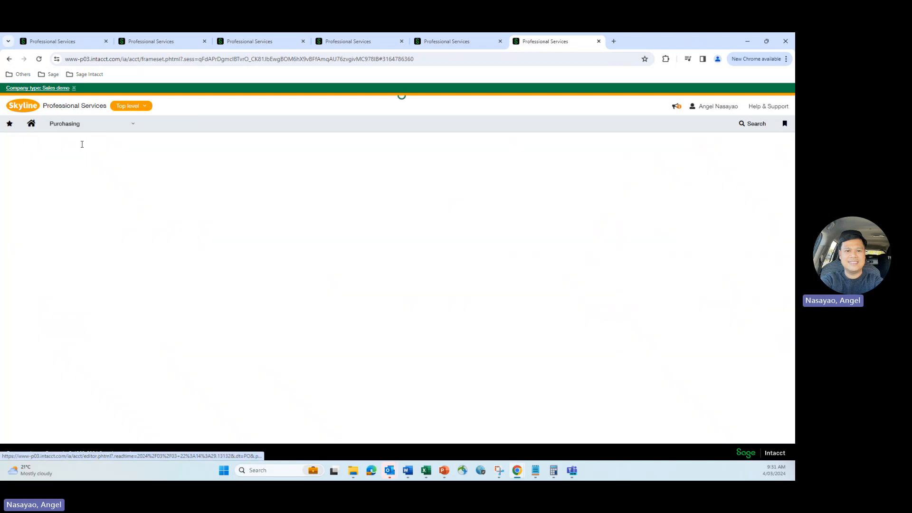
pyautogui.scroll(-3, 89, 160)
pyautogui.scroll(-1, 89, 160)
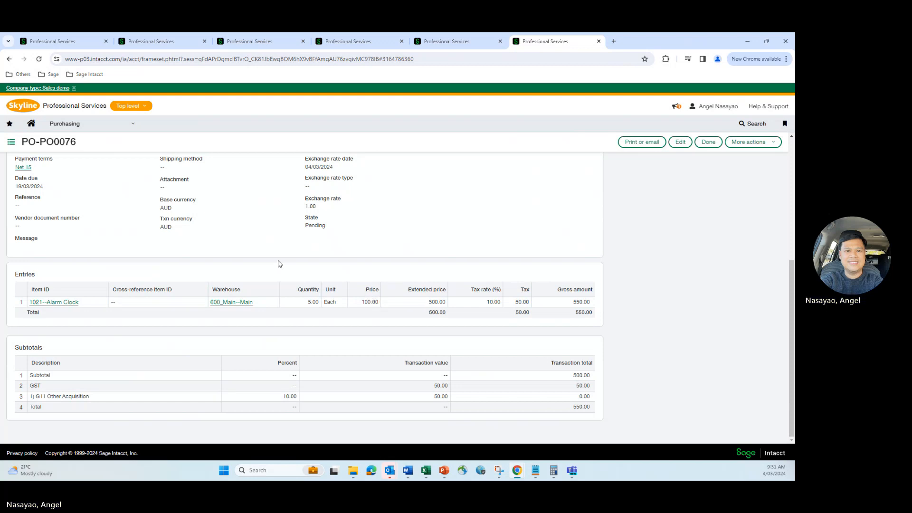
pyautogui.scroll(5, 279, 263)
# Leave purchase order PO0076 and bring up the Purchasing list of PO transactions
pyautogui.click(11, 142)
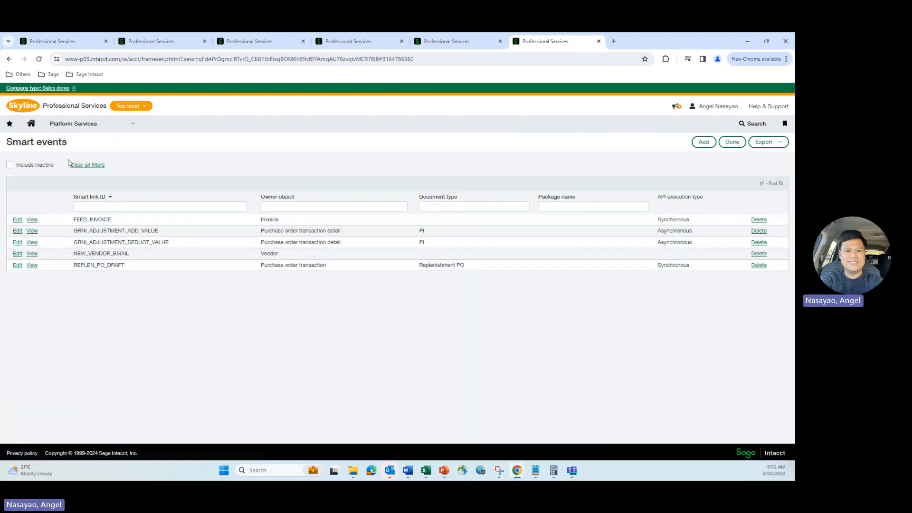
pyautogui.click(136, 125)
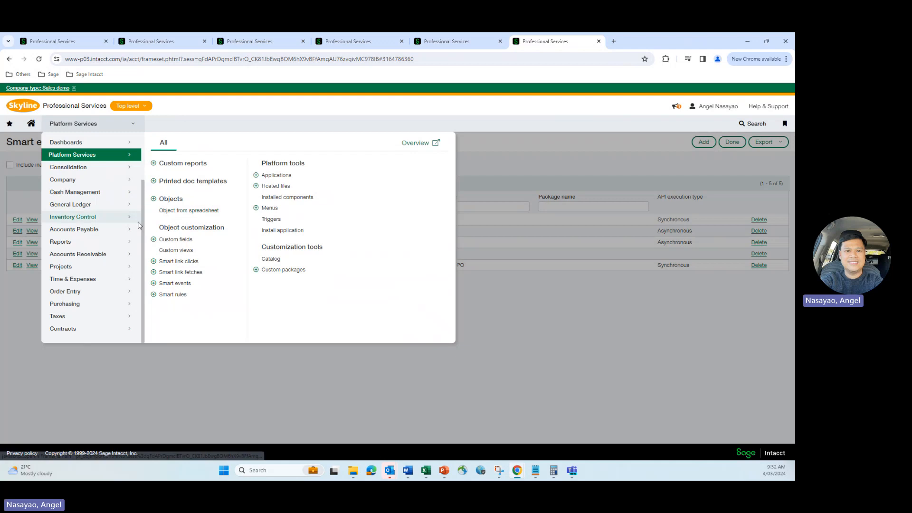
pyautogui.click(95, 304)
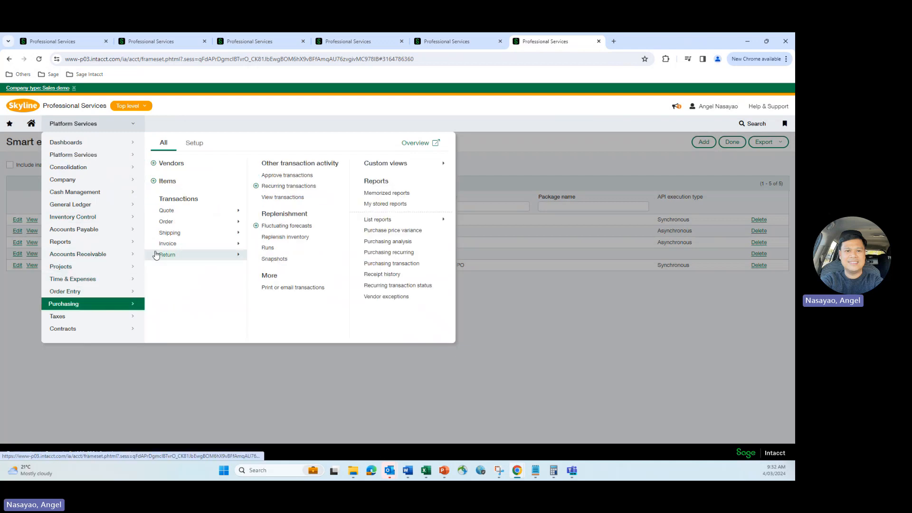
pyautogui.moveTo(176, 221)
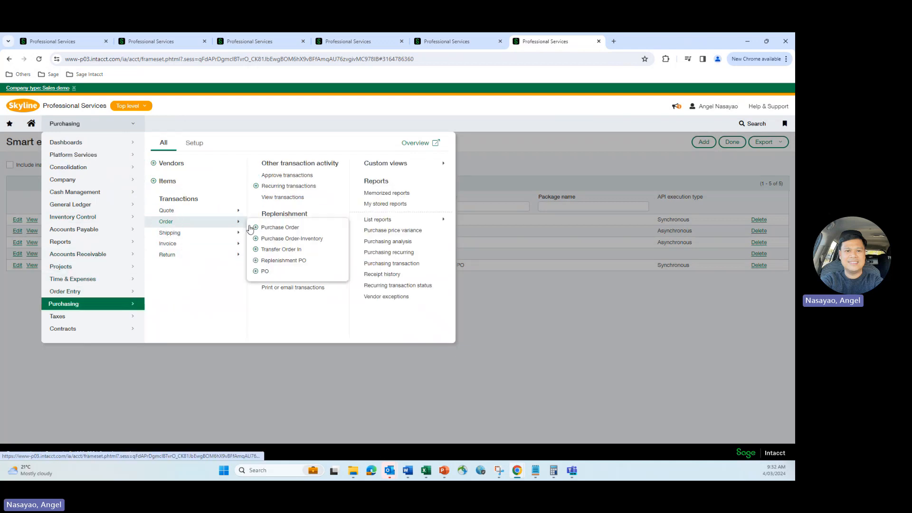
pyautogui.click(266, 273)
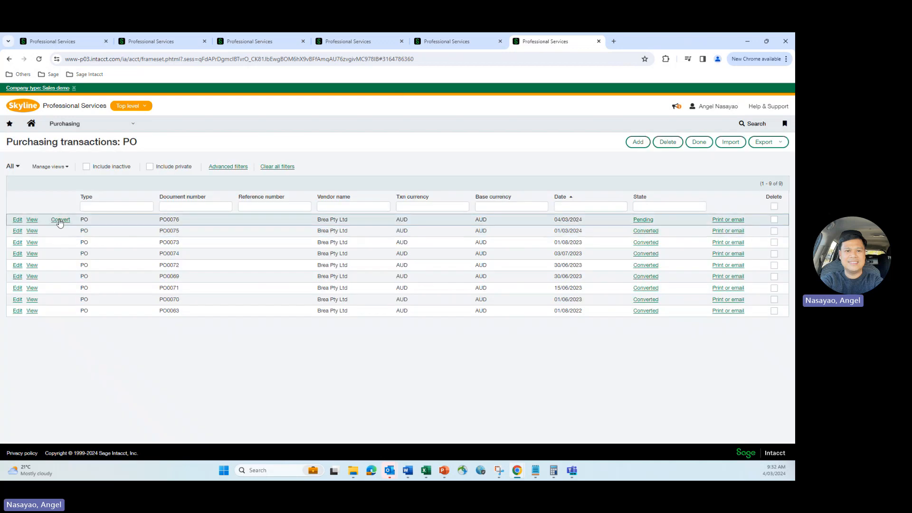
# Convert purchase order PO0076 to an IR transaction and post it with the copied details
pyautogui.moveTo(76, 227)
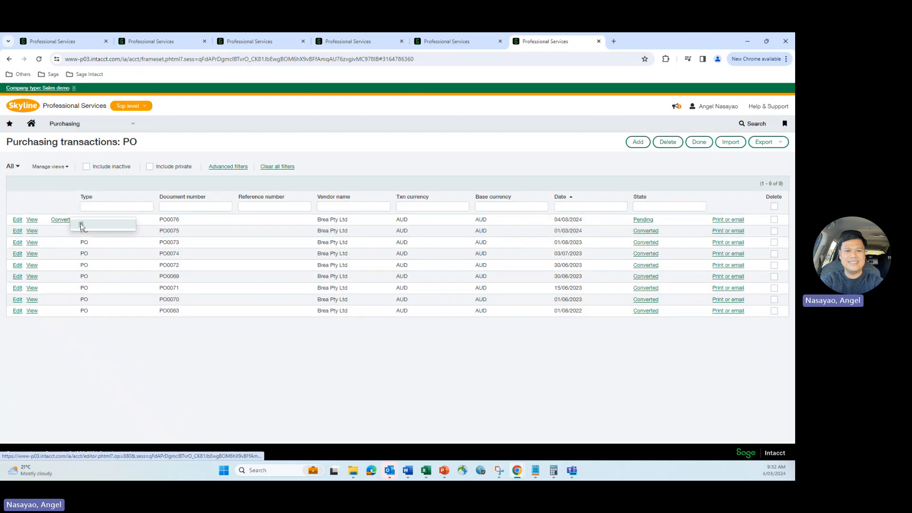
pyautogui.click(81, 226)
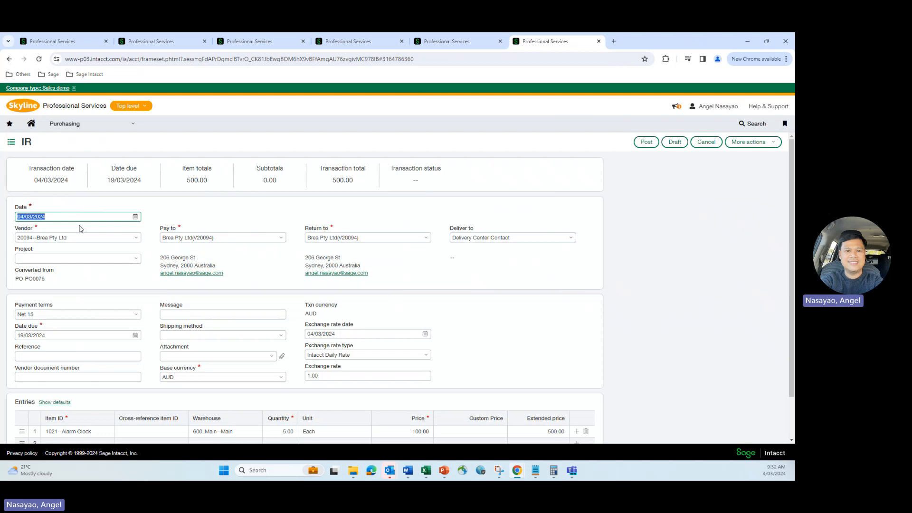
pyautogui.scroll(-2, 81, 229)
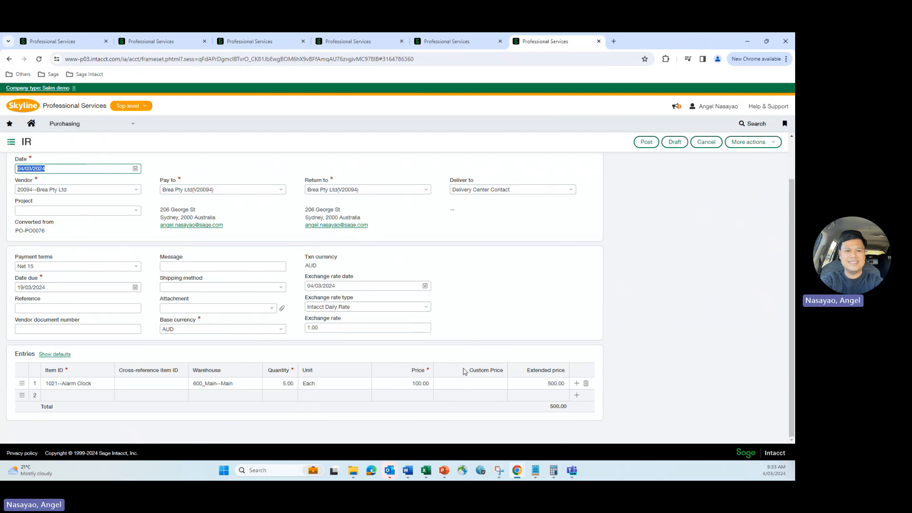
pyautogui.click(644, 144)
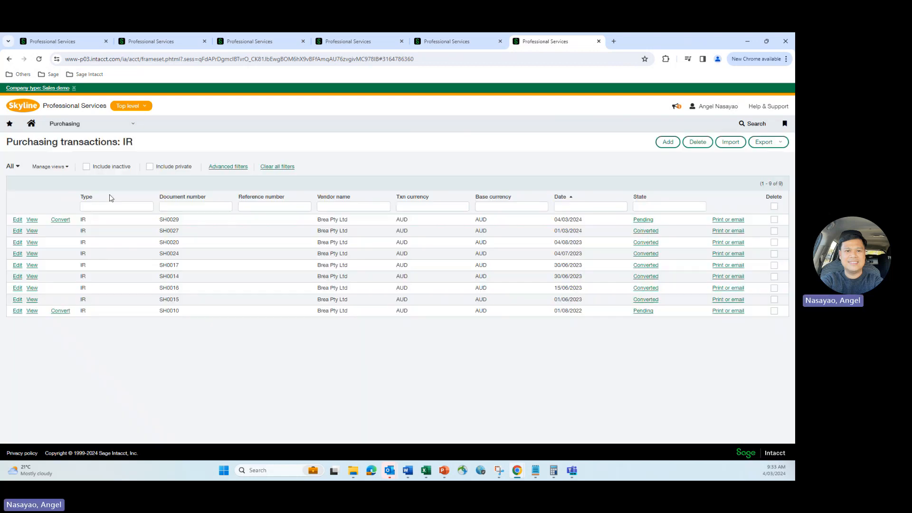
# View the new IR transaction, check its Alarm Clock entry prices, and return to the IR list
pyautogui.click(31, 220)
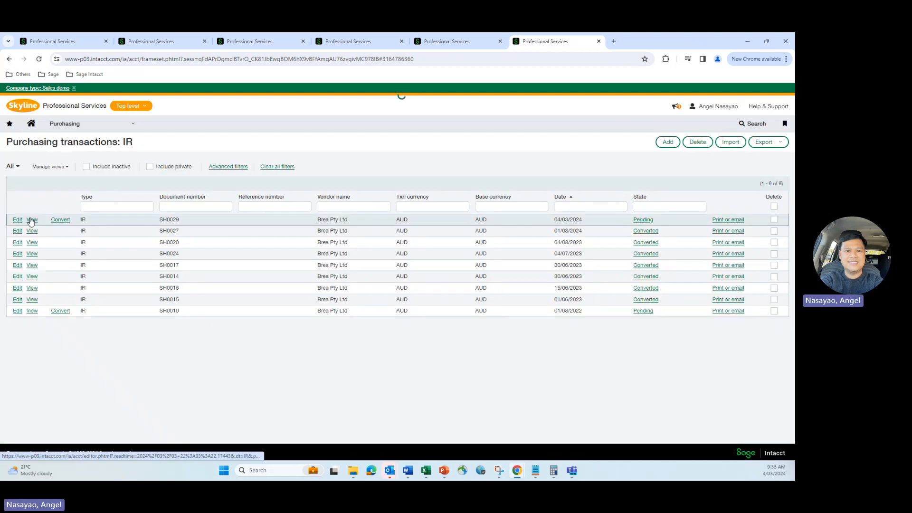
pyautogui.scroll(-3, 318, 220)
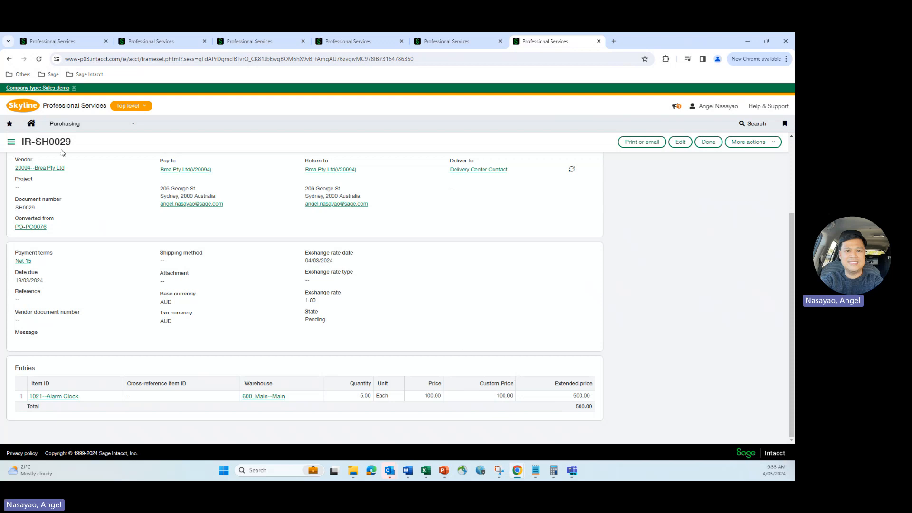
pyautogui.click(11, 143)
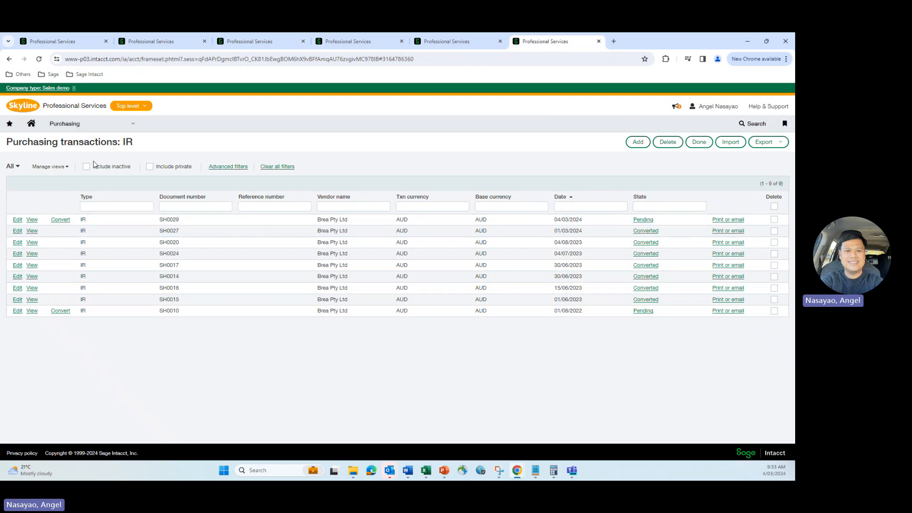
# Review the General Ledger report's filters for account 20680--Inventory-GRNI and location 600--Australia, and rerun the report
pyautogui.click(57, 43)
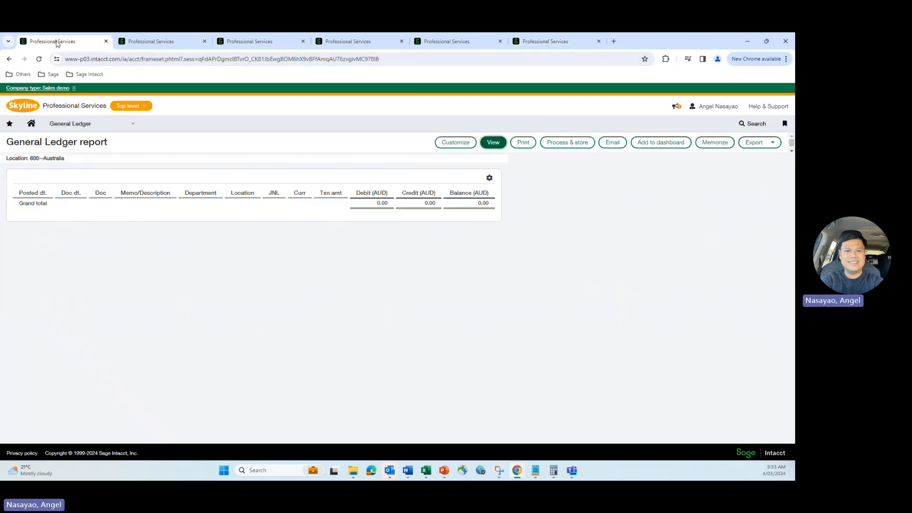
pyautogui.click(454, 143)
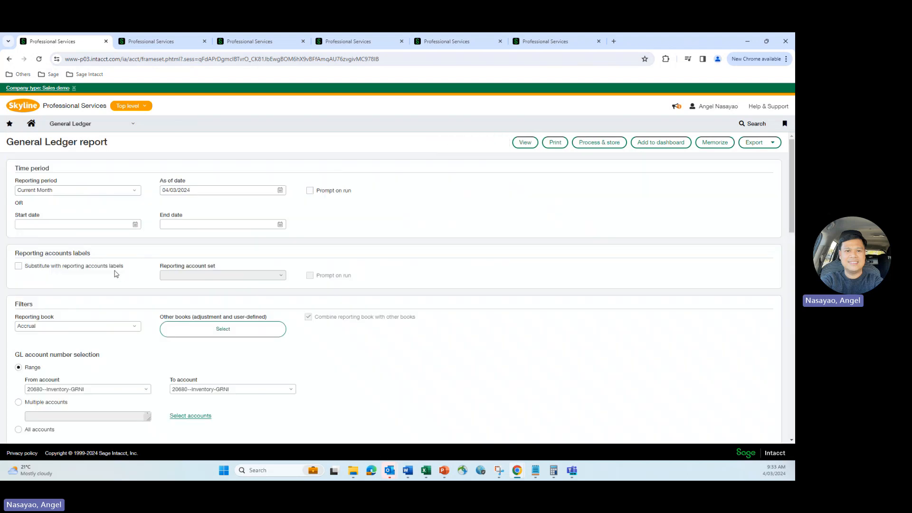
pyautogui.scroll(-2, 109, 223)
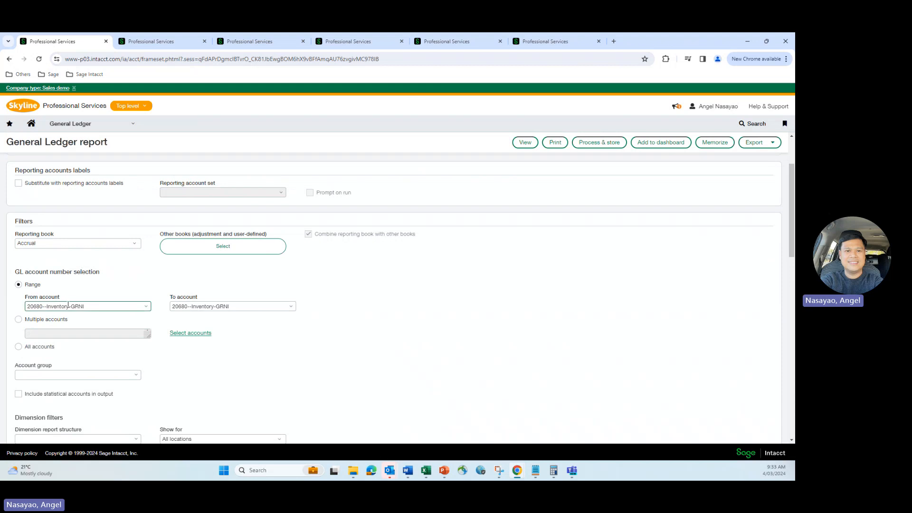
pyautogui.scroll(-4, 95, 299)
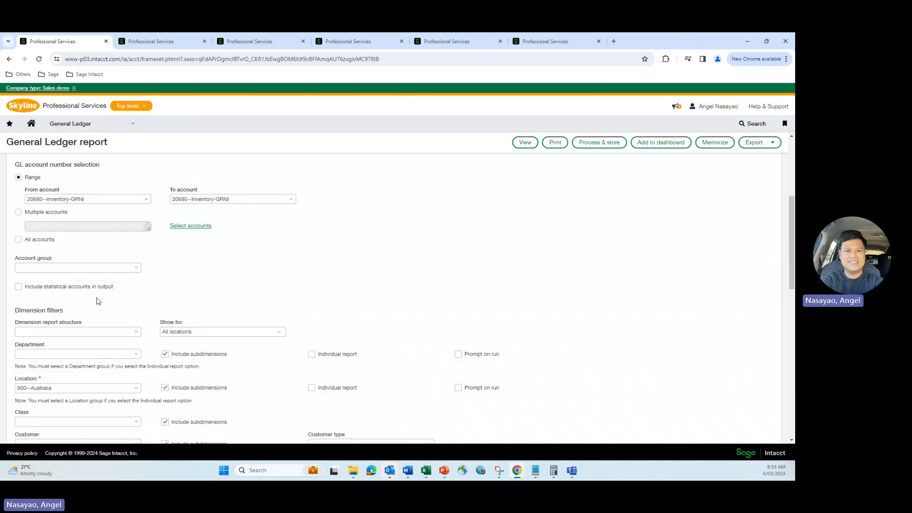
pyautogui.click(525, 142)
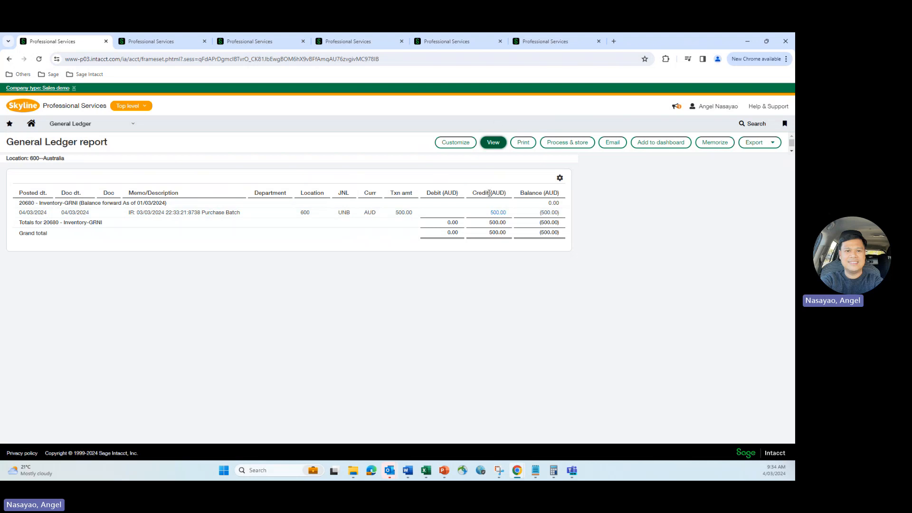
# Check the posting details of IR transaction SH0029 against the General Ledger report
pyautogui.click(547, 41)
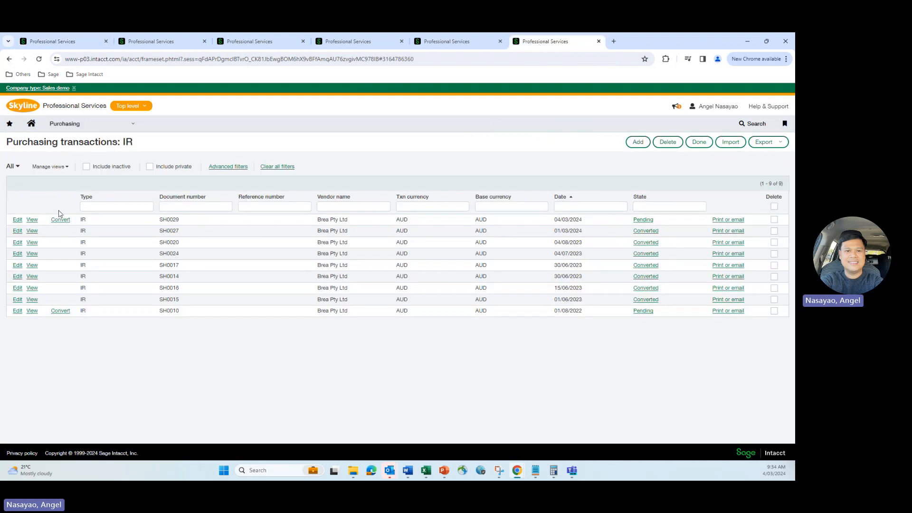
pyautogui.click(32, 220)
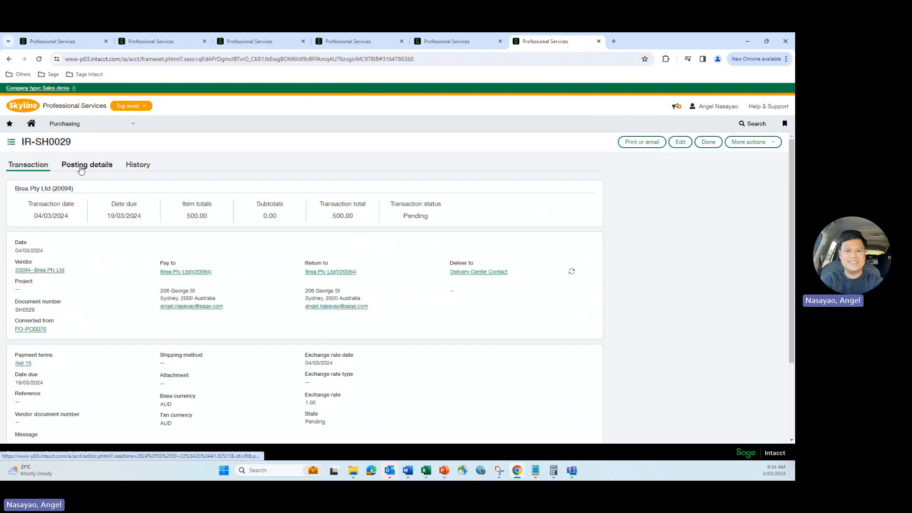
pyautogui.click(80, 167)
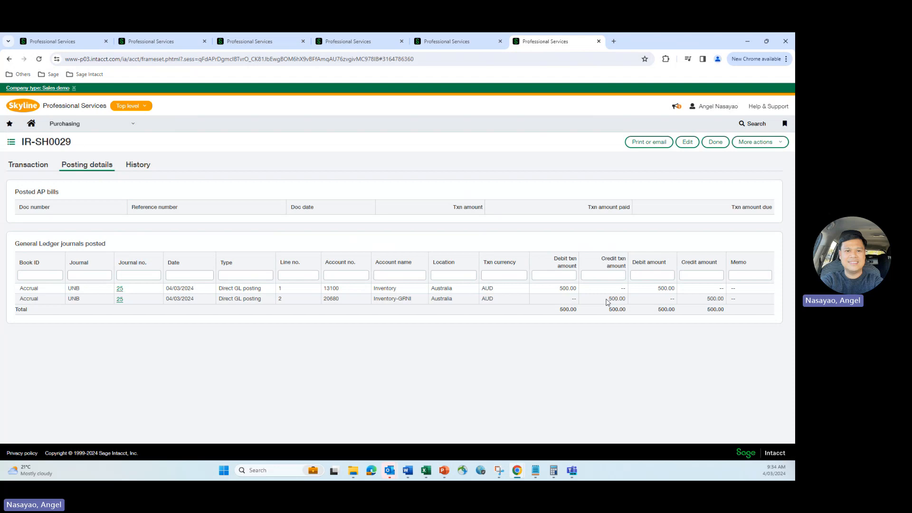
pyautogui.click(88, 42)
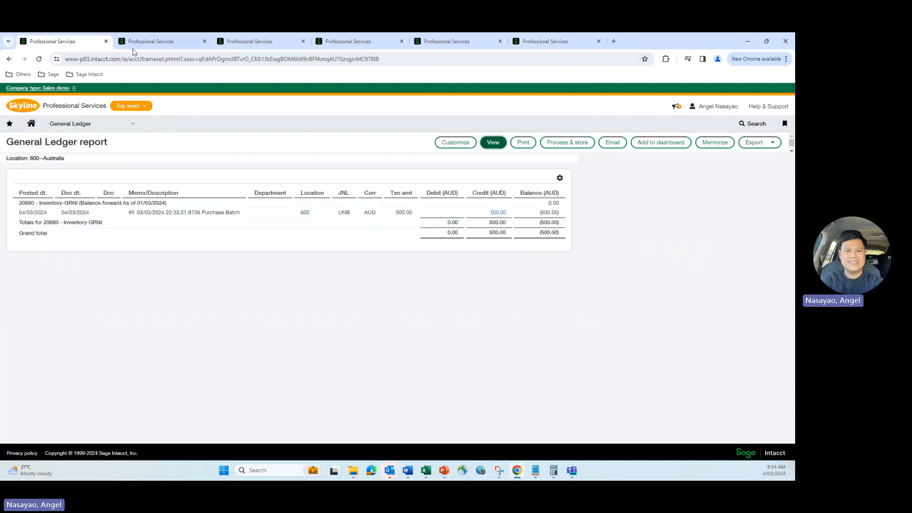
# Reload the Alarm Clock item's browser tab and filter the Inventory Control items list by item ID 1021
pyautogui.click(135, 43)
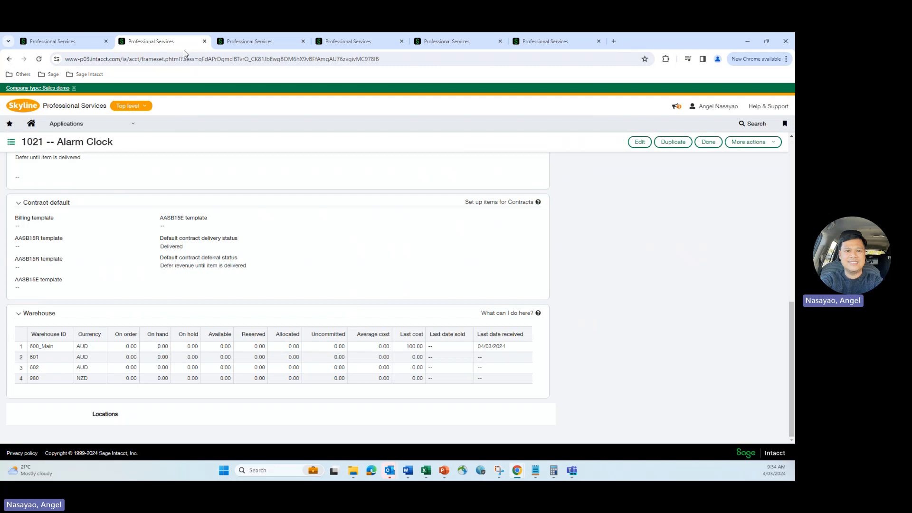
pyautogui.click(39, 60)
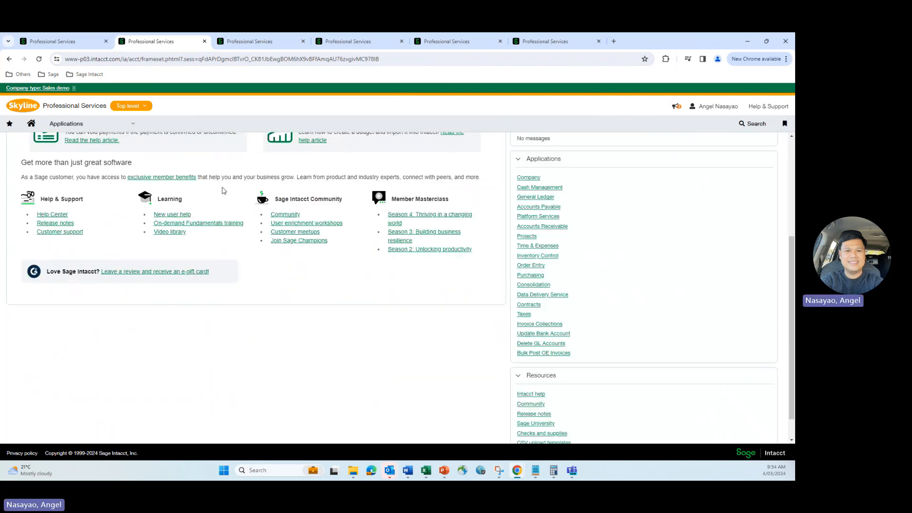
pyautogui.click(77, 123)
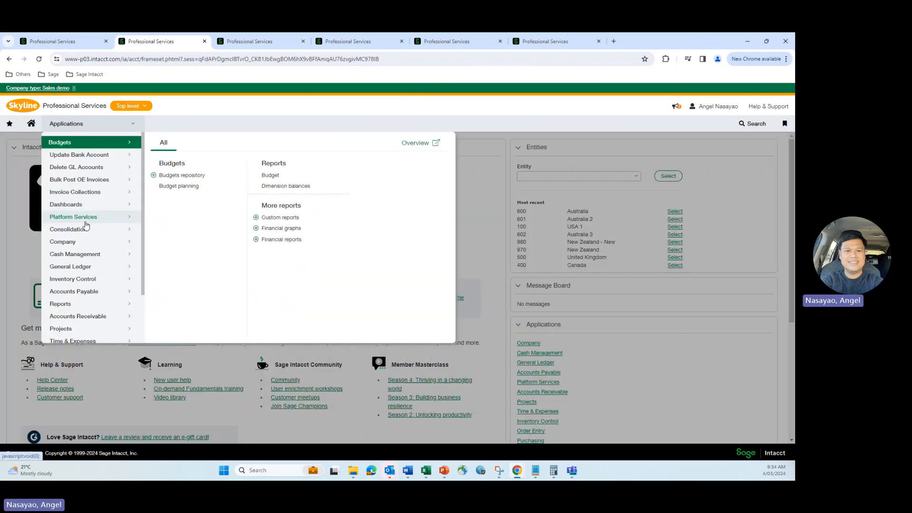
pyautogui.click(75, 280)
pyautogui.click(169, 163)
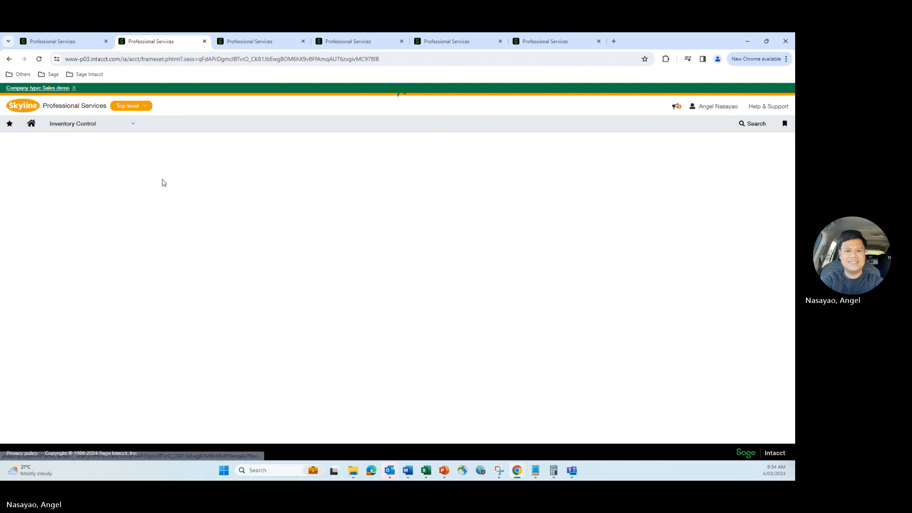
pyautogui.click(85, 207)
pyautogui.write('1021')
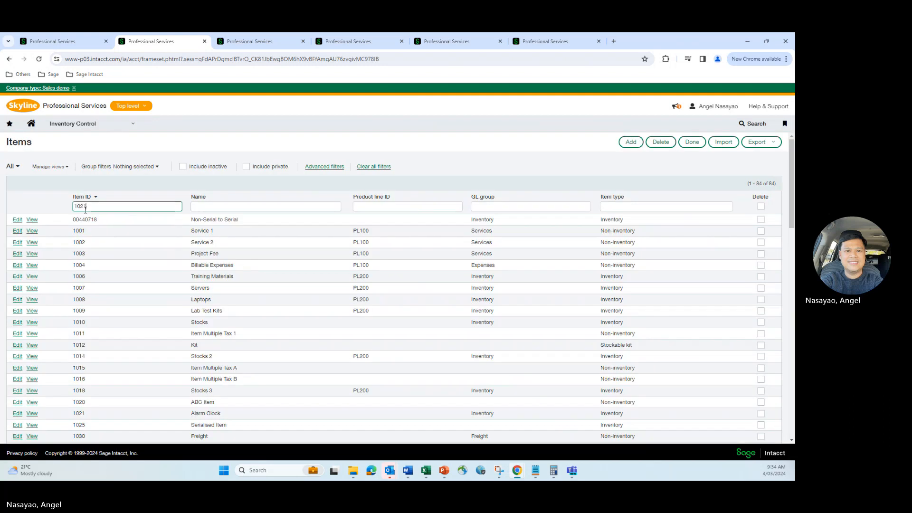
pyautogui.press('Return')
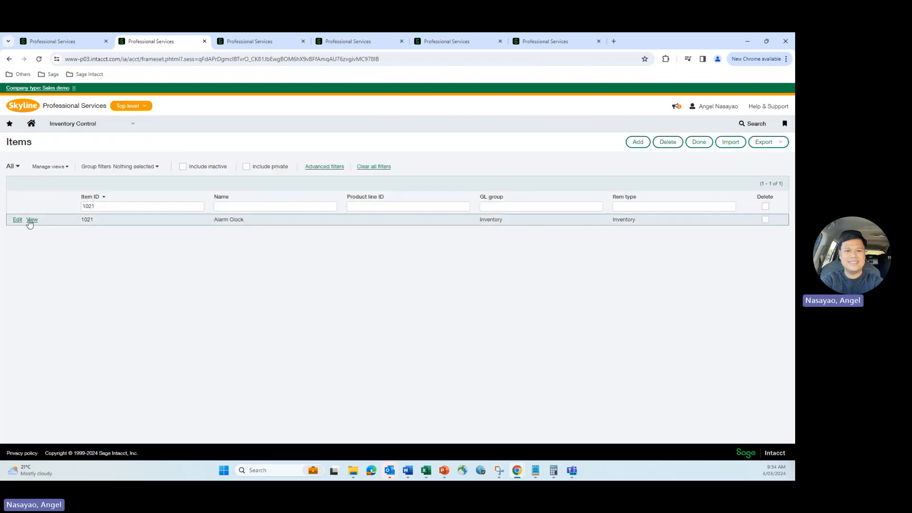
# View item 1021 -- Alarm Clock and check its cost method and the average and last cost per warehouse
pyautogui.scroll(-10, 231, 250)
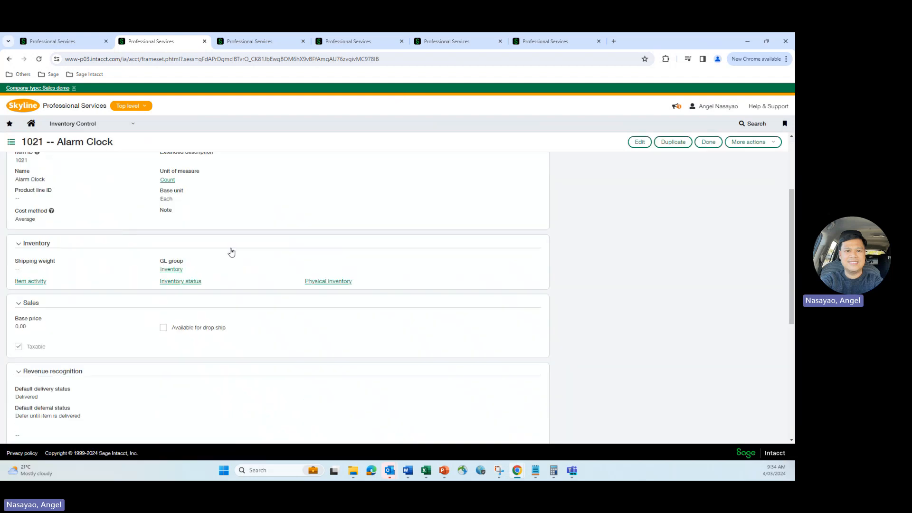
pyautogui.scroll(2, 237, 259)
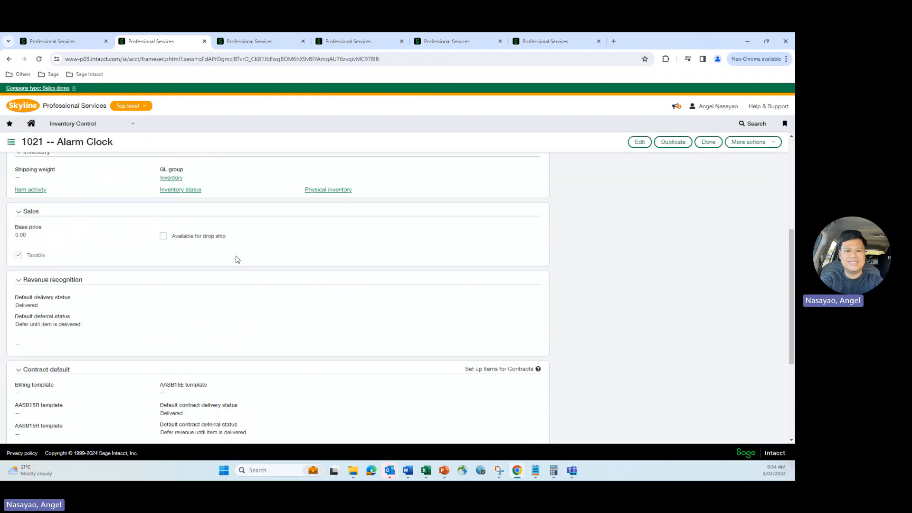
pyautogui.scroll(1, 240, 258)
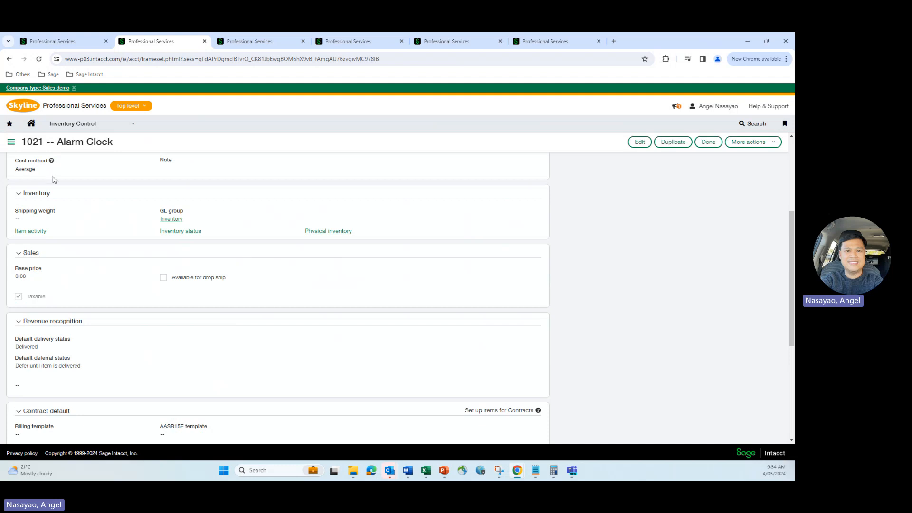
pyautogui.scroll(-5, 142, 224)
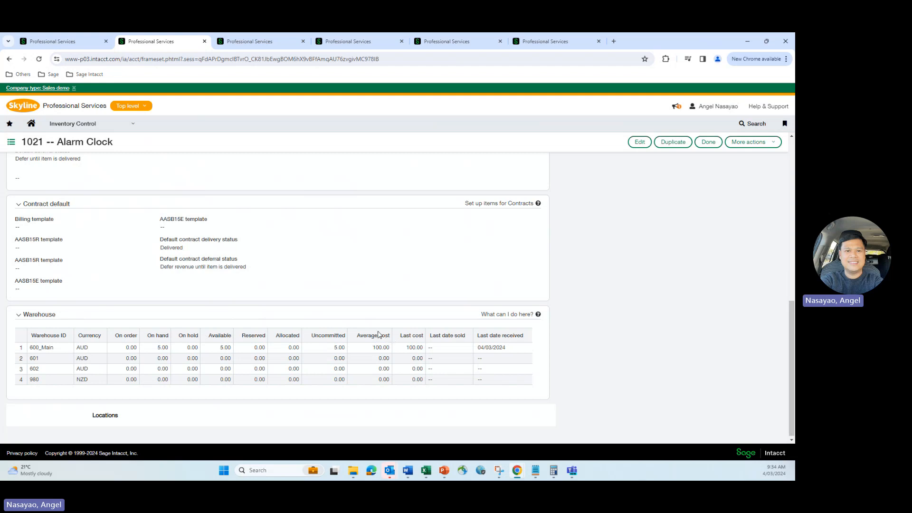
# Return to the IR transactions list and convert IR transaction SH0029 to a PI
pyautogui.click(530, 45)
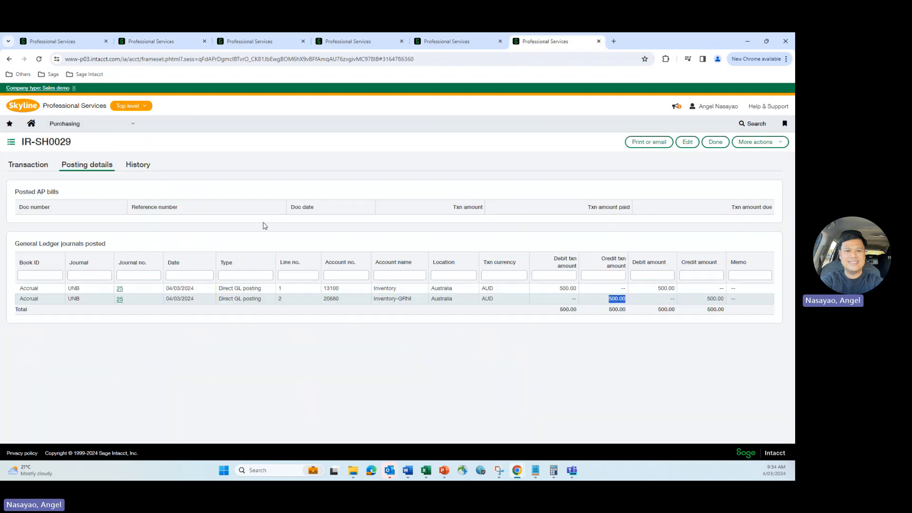
pyautogui.click(11, 142)
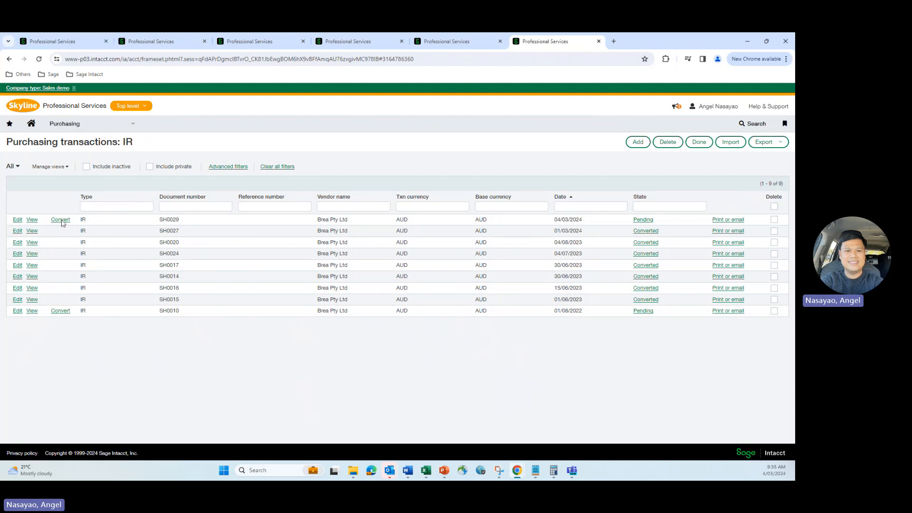
pyautogui.moveTo(59, 222)
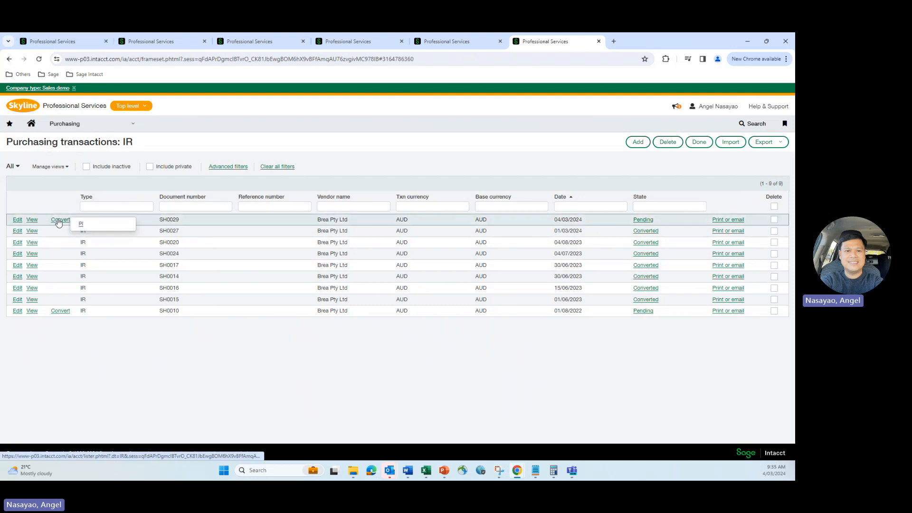
pyautogui.click(84, 225)
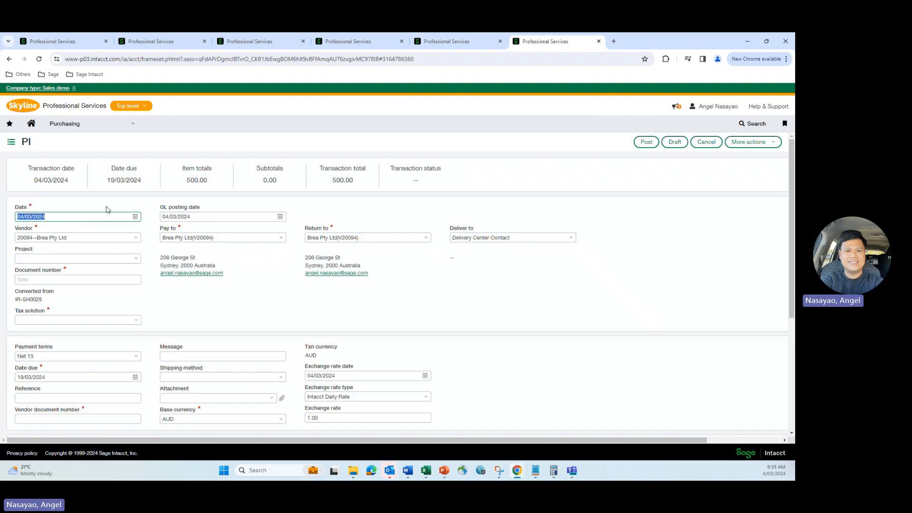
# Set the Alarm Clock entry's price to 150 on the purchase invoice and review its custom price and price difference columns
pyautogui.scroll(-4, 137, 198)
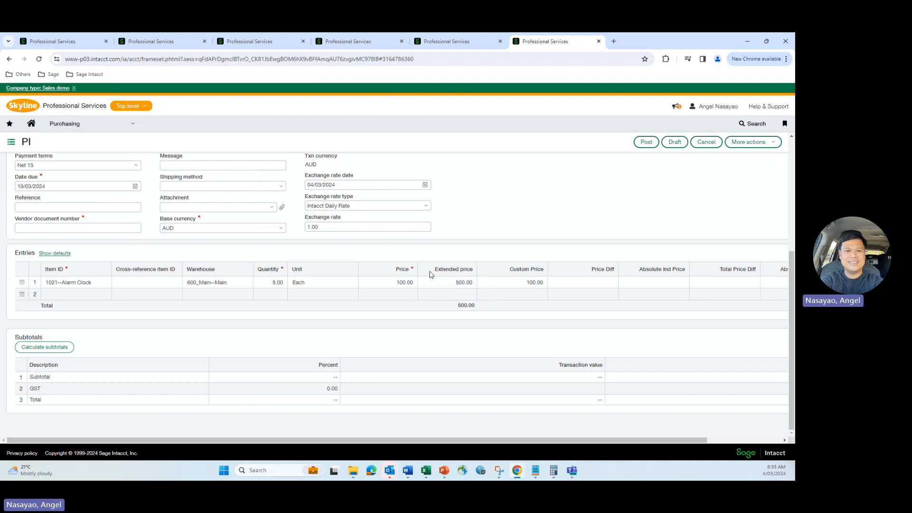
pyautogui.click(397, 284)
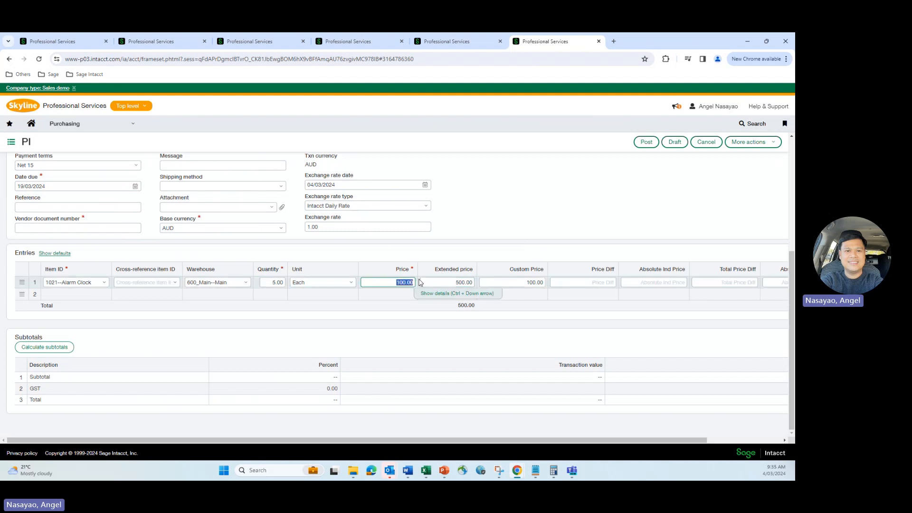
pyautogui.write('150')
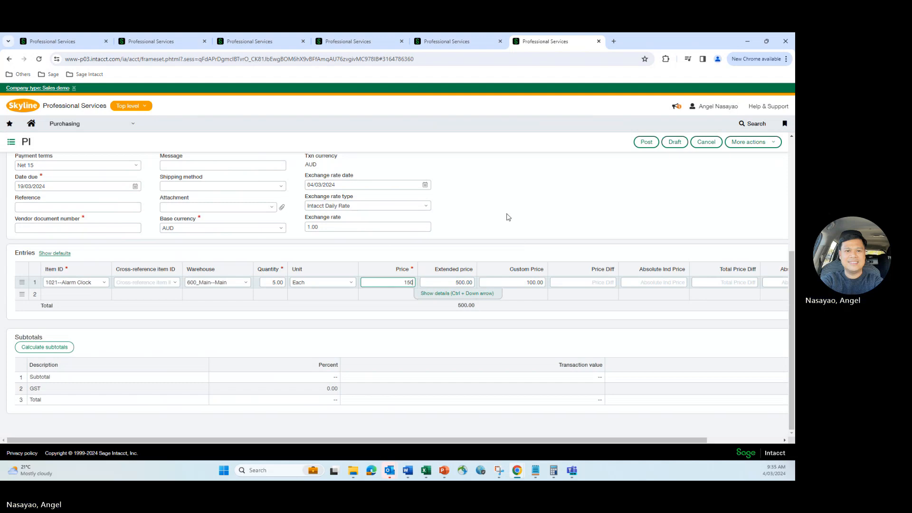
pyautogui.click(509, 216)
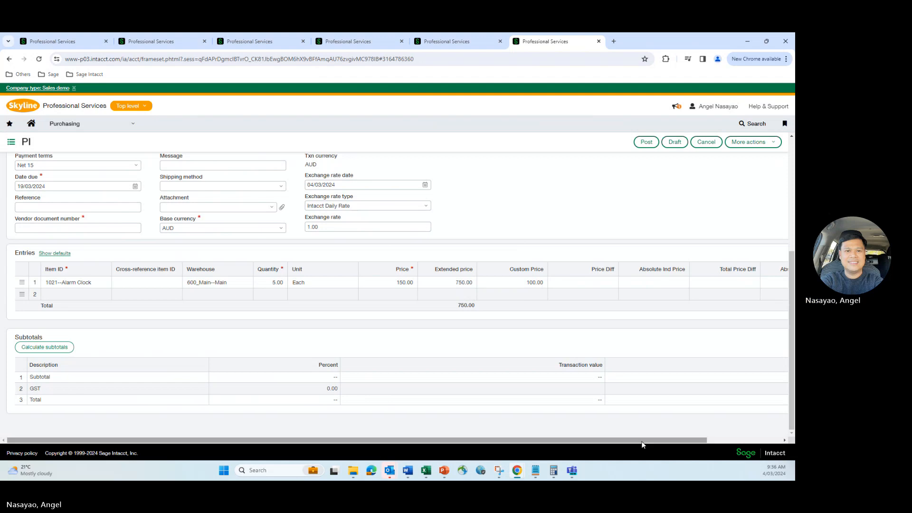
pyautogui.moveTo(643, 440); pyautogui.dragTo(701, 440)
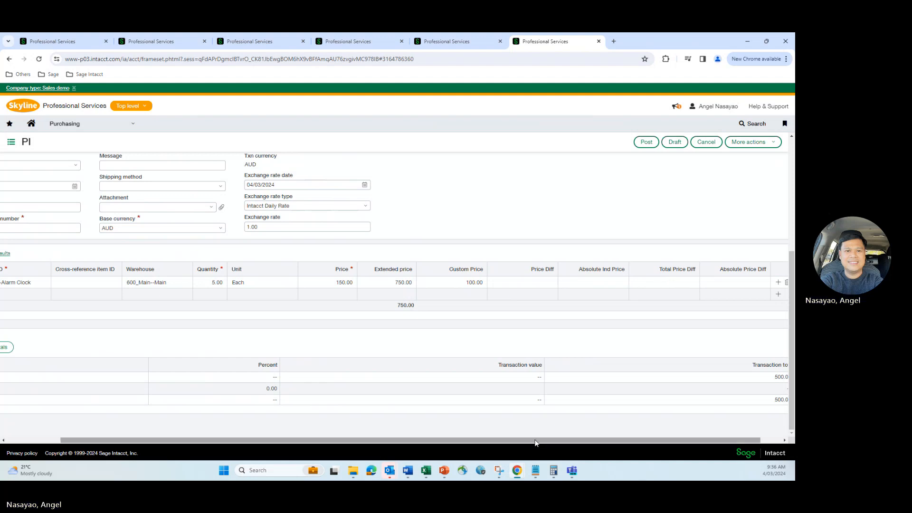
pyautogui.moveTo(535, 439); pyautogui.dragTo(552, 438)
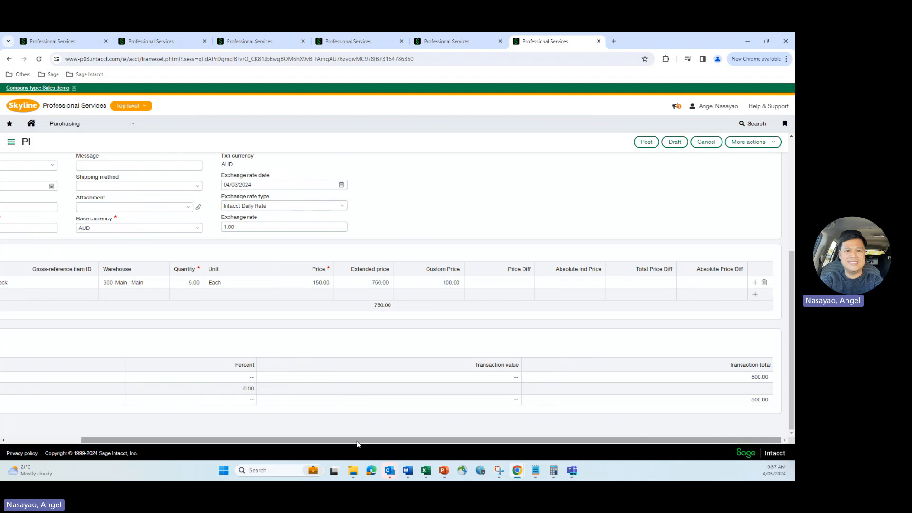
pyautogui.moveTo(351, 444); pyautogui.dragTo(179, 443)
# Enter TESTCUSTOMTOTPRICE6 as both the document number and the vendor document number of the purchase invoice
pyautogui.click(41, 208)
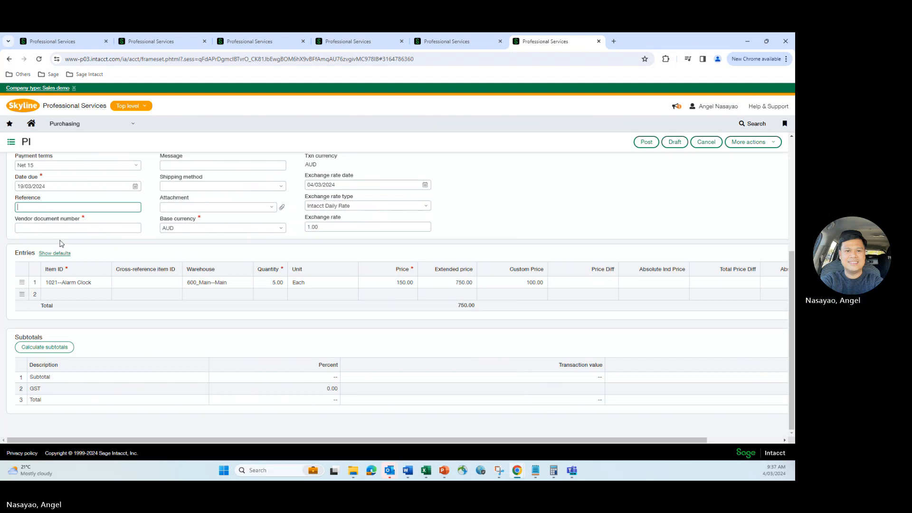
pyautogui.scroll(5, 43, 214)
pyautogui.click(36, 279)
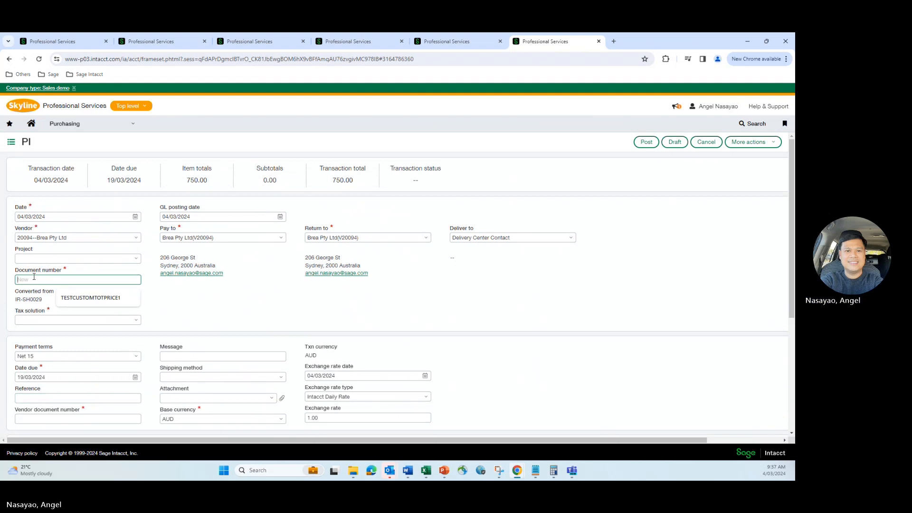
pyautogui.click(86, 298)
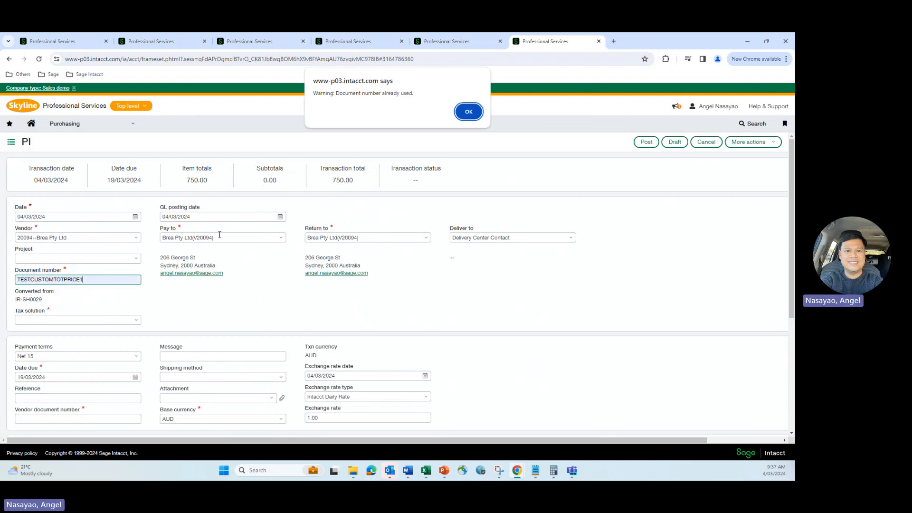
pyautogui.click(468, 111)
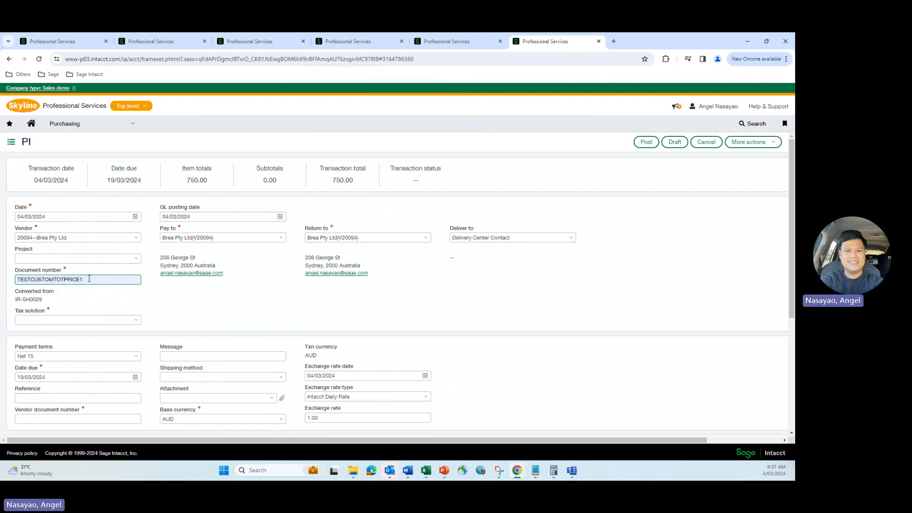
pyautogui.press('BackSpace')
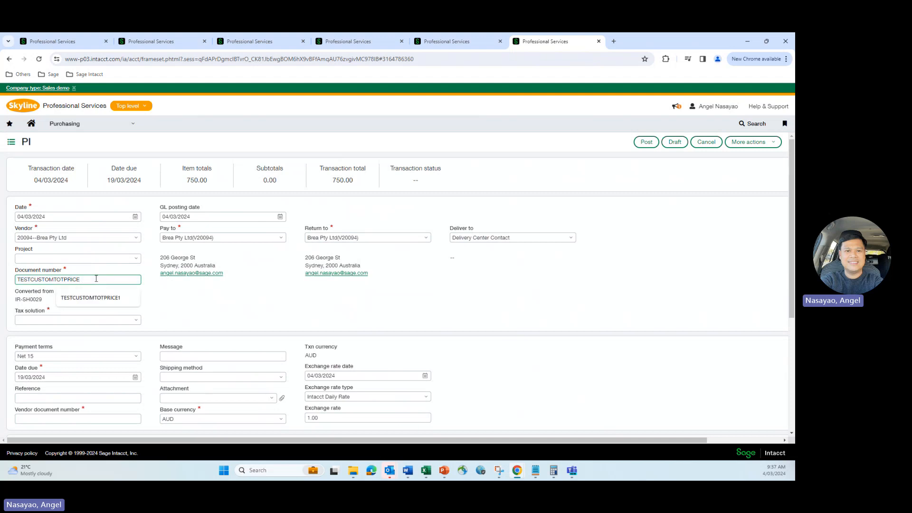
pyautogui.write('6')
pyautogui.moveTo(100, 285); pyautogui.dragTo(1, 283)
pyautogui.hotkey('ctrl', 'c')
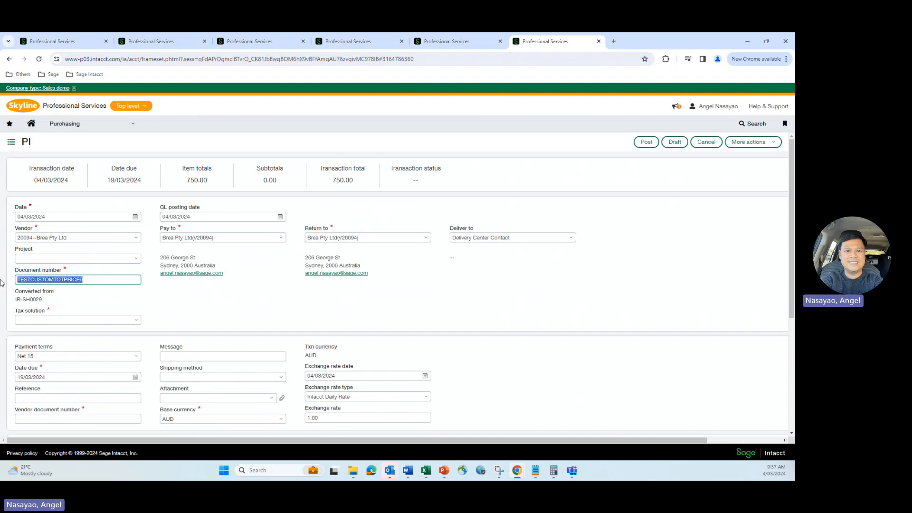
pyautogui.click(49, 419)
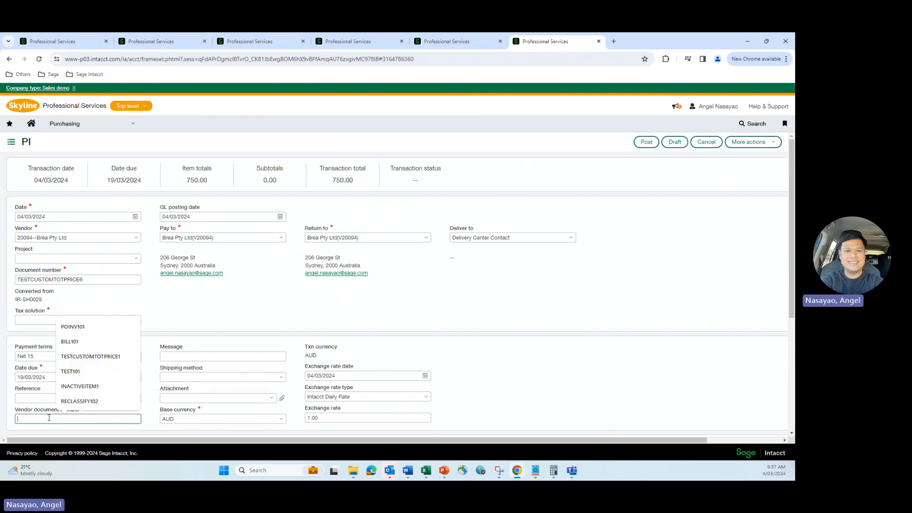
pyautogui.hotkey('ctrl', 'v')
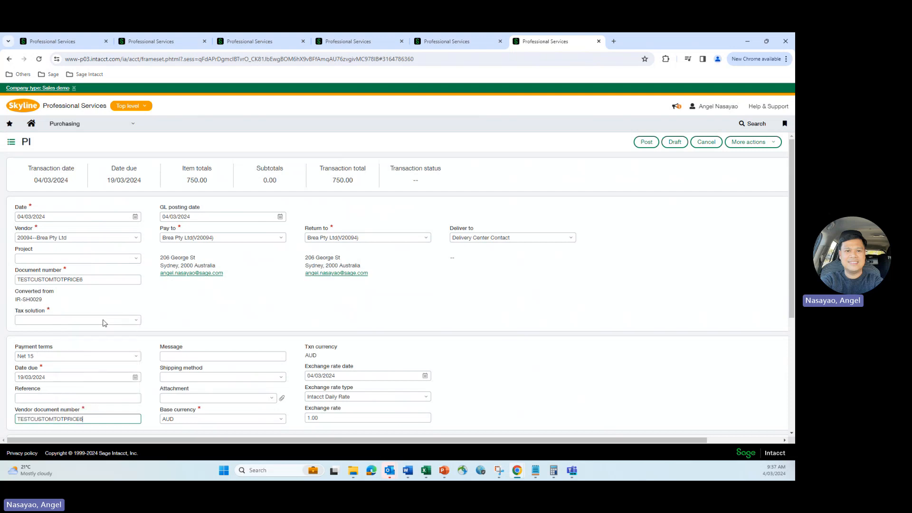
# Set the tax solution to Australia - GST, review the entry's tax columns and post the purchase invoice
pyautogui.click(136, 320)
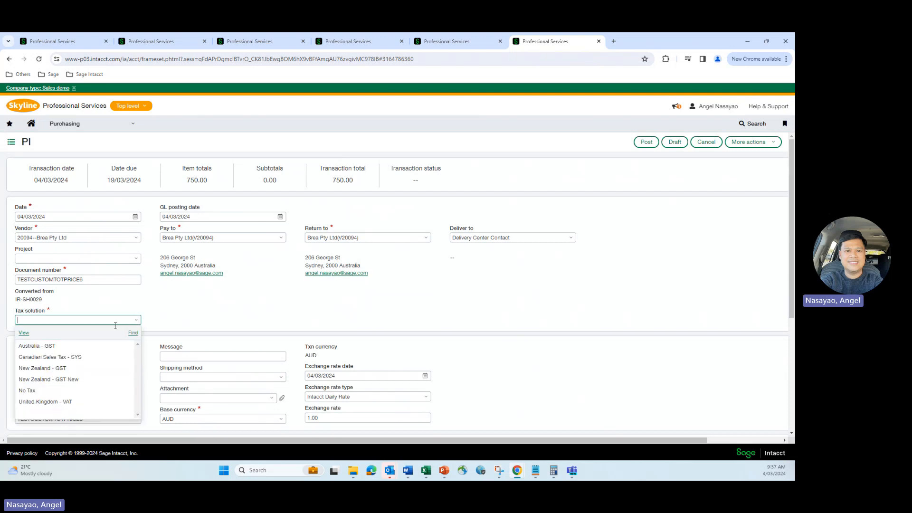
pyautogui.click(62, 351)
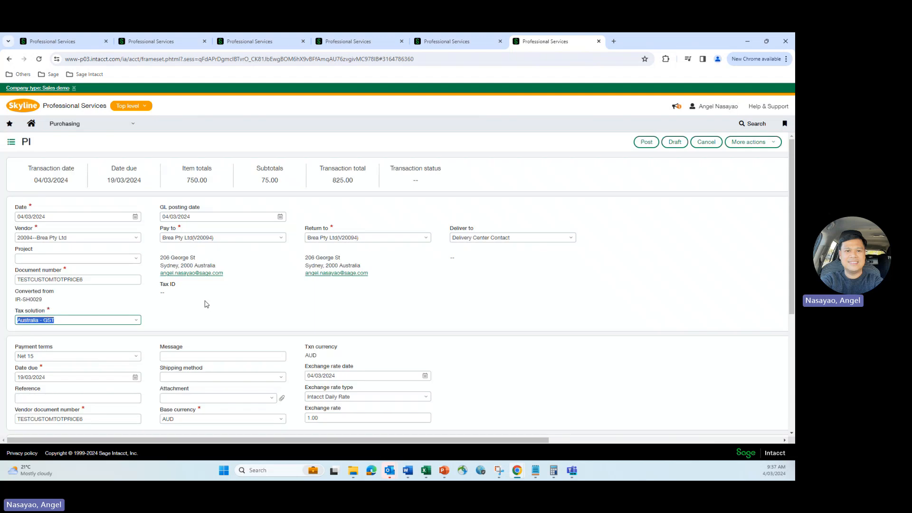
pyautogui.scroll(-4, 209, 297)
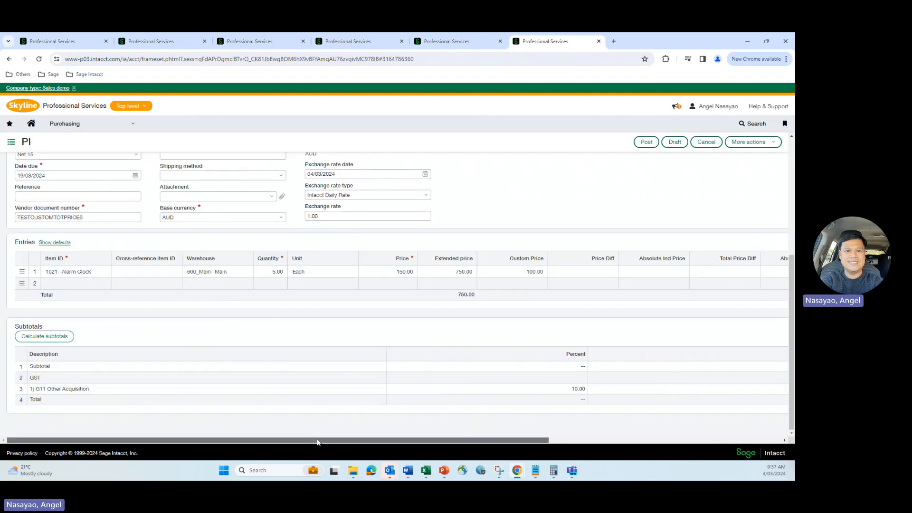
pyautogui.moveTo(317, 440); pyautogui.dragTo(463, 440)
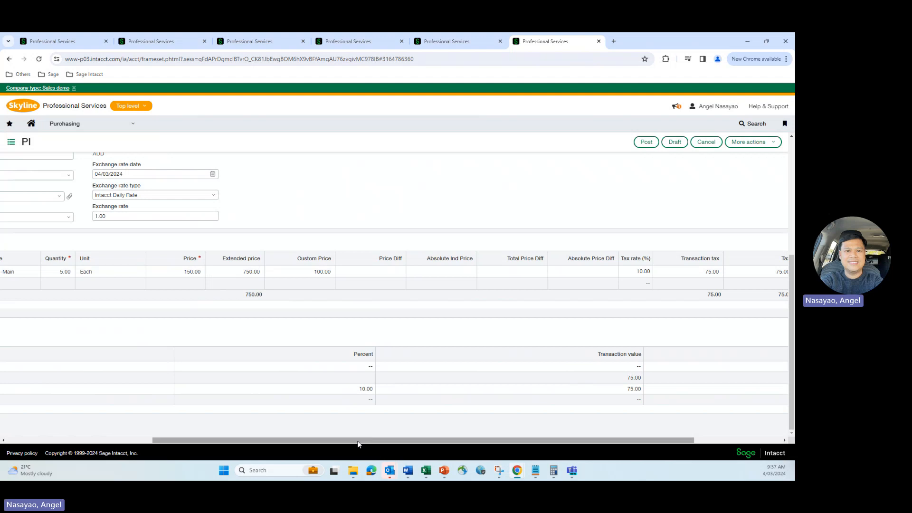
pyautogui.moveTo(361, 440); pyautogui.dragTo(210, 440)
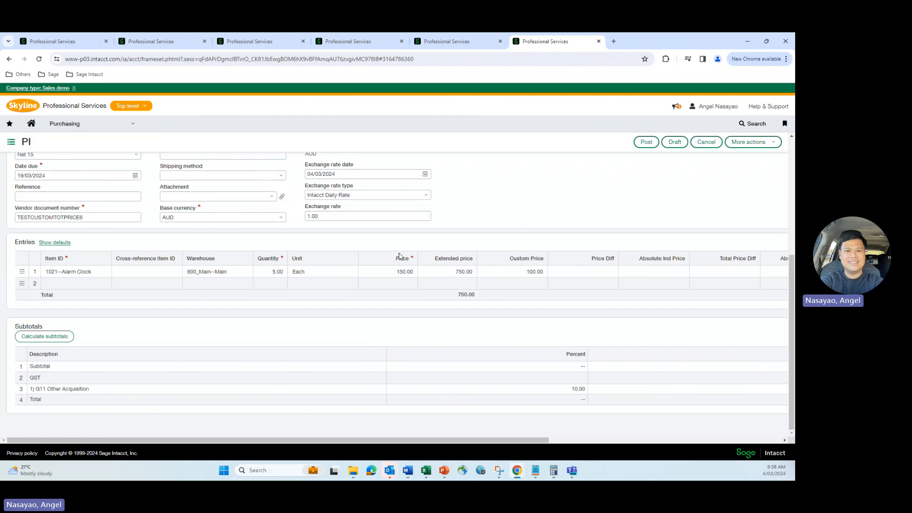
pyautogui.click(646, 143)
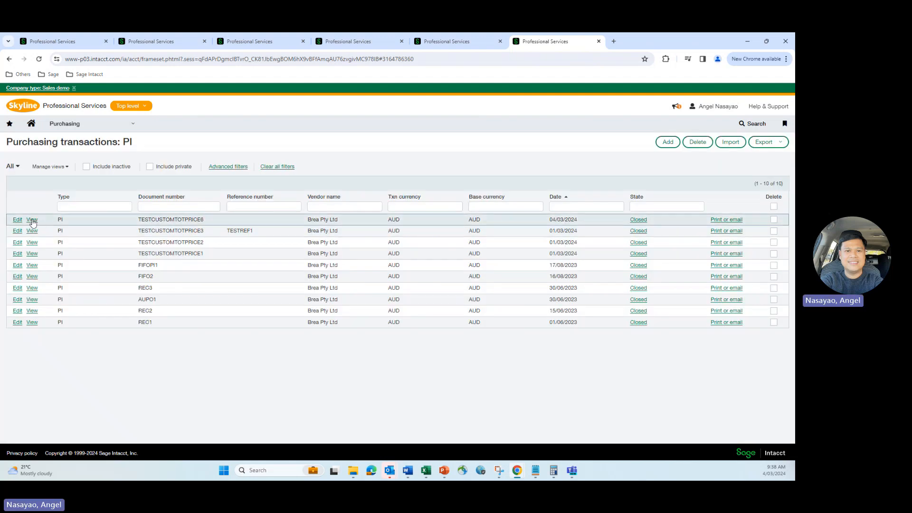
# View the price difference values of posted invoice TESTCUSTOMTOTPRICE6 and compare them with the rerun General Ledger report for Inventory-GRNI
pyautogui.click(32, 222)
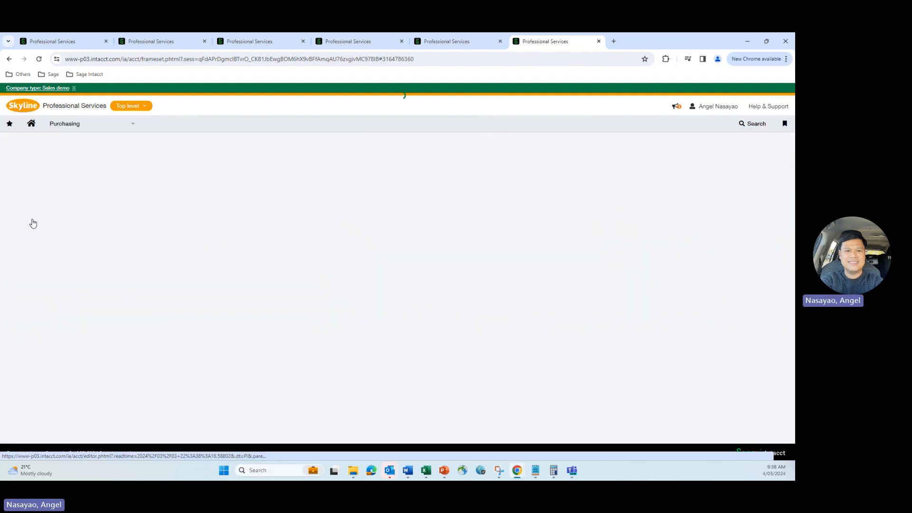
pyautogui.scroll(-5, 369, 406)
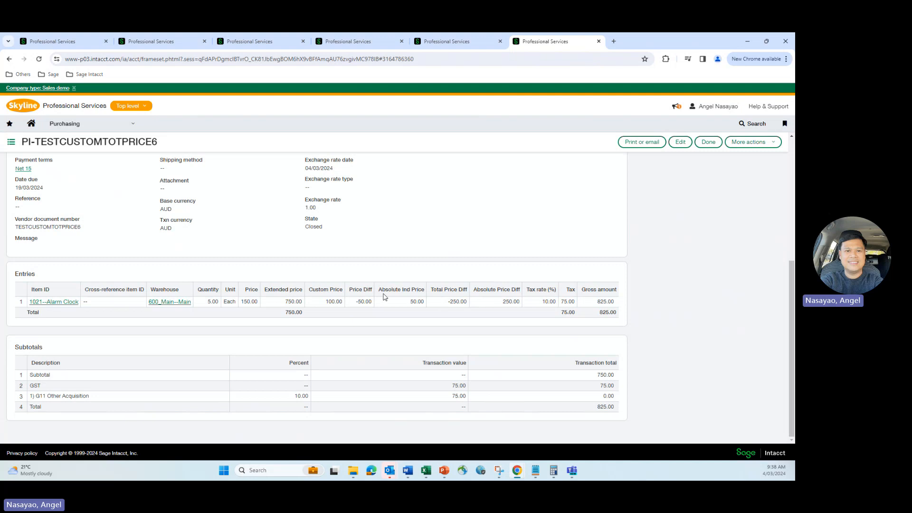
pyautogui.click(63, 43)
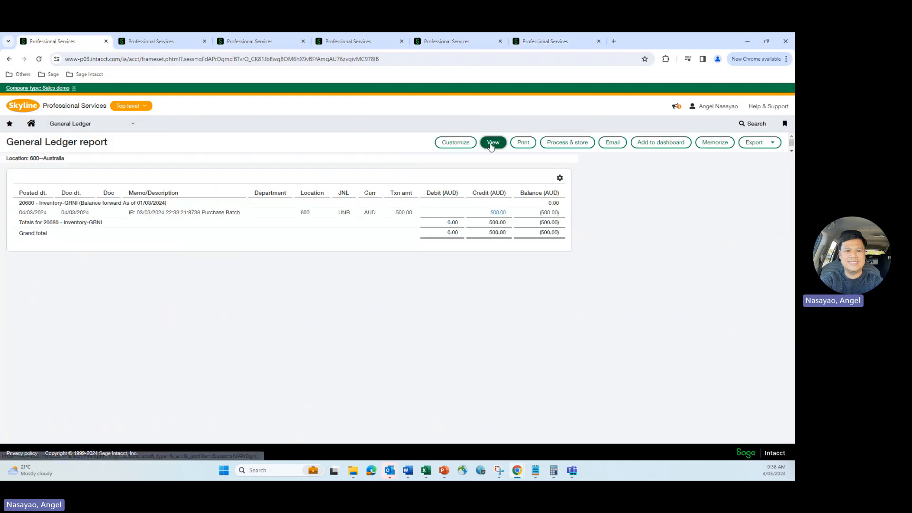
pyautogui.click(491, 143)
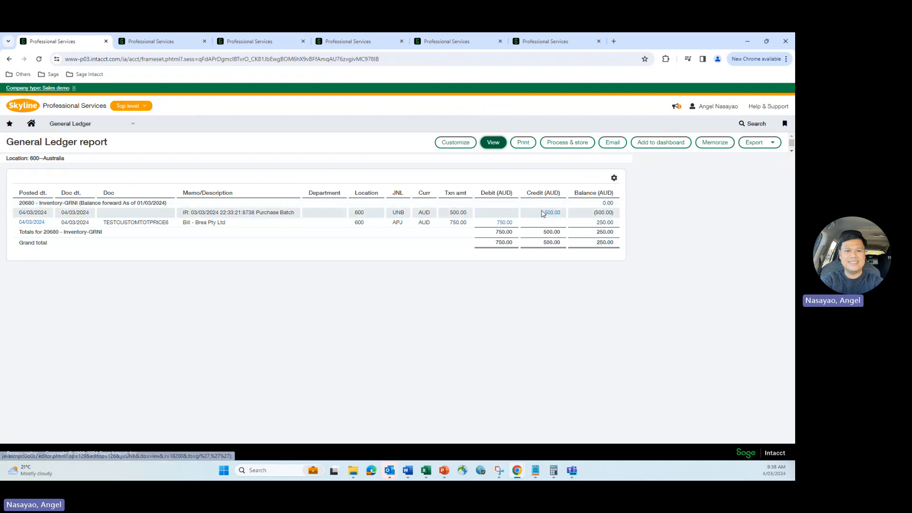
pyautogui.click(492, 224)
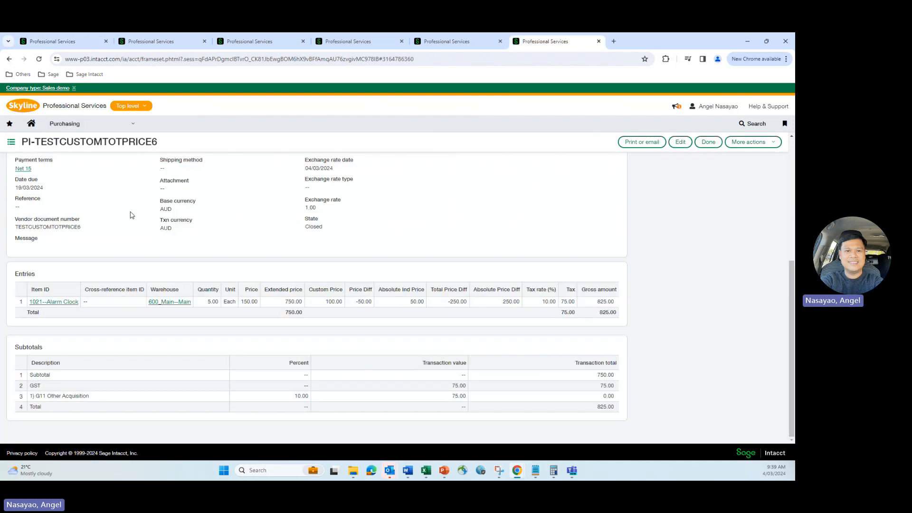
pyautogui.click(60, 43)
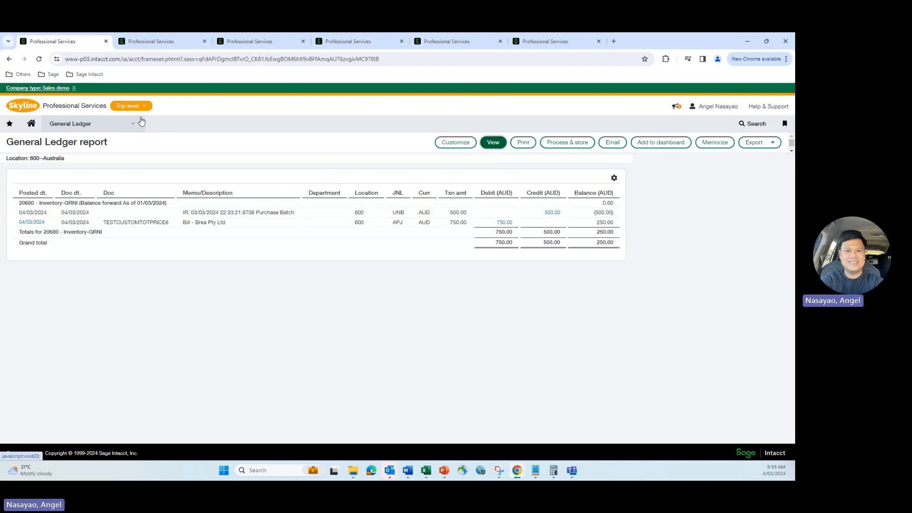
# Reload the Alarm Clock item record and check its average and last cost in the warehouse table
pyautogui.click(152, 42)
pyautogui.click(39, 59)
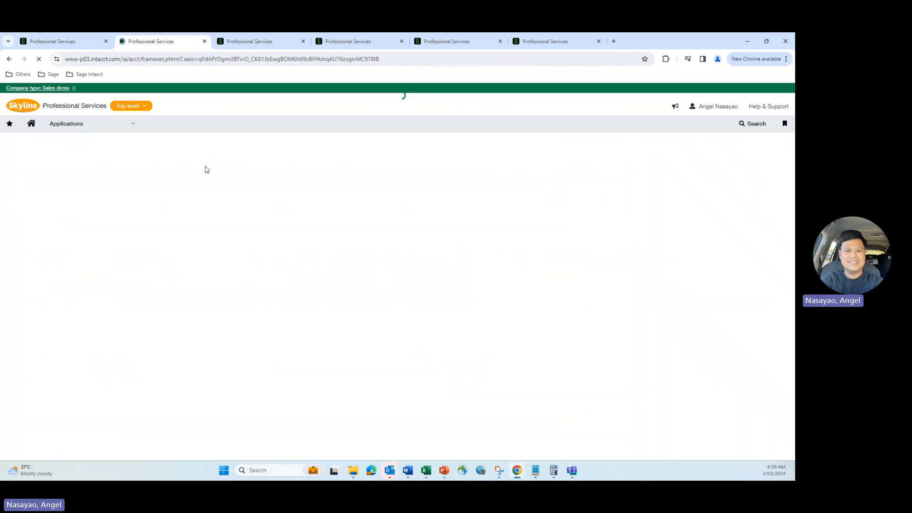
pyautogui.scroll(-15, 240, 207)
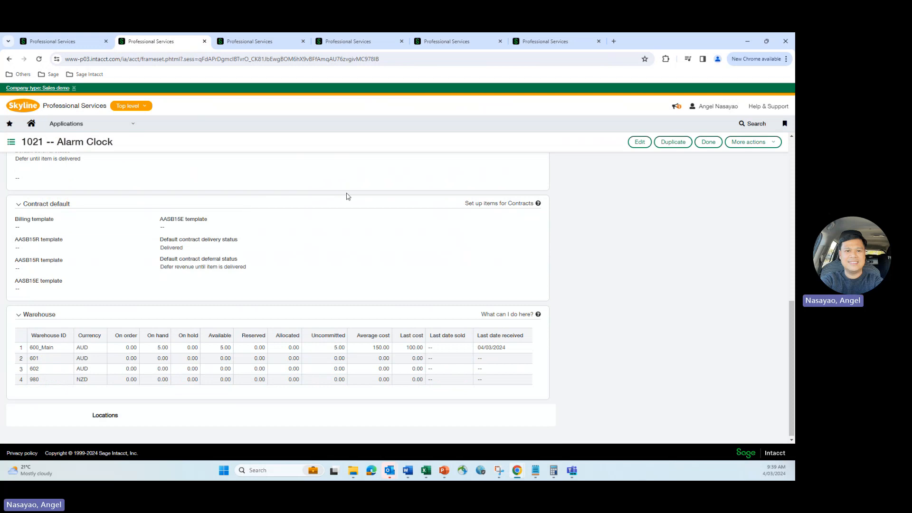
# In a duplicate of the invoice's browser tab, list the GRNI - Add Value adjustments and view the entries of ADJINC0039
pyautogui.click(548, 41)
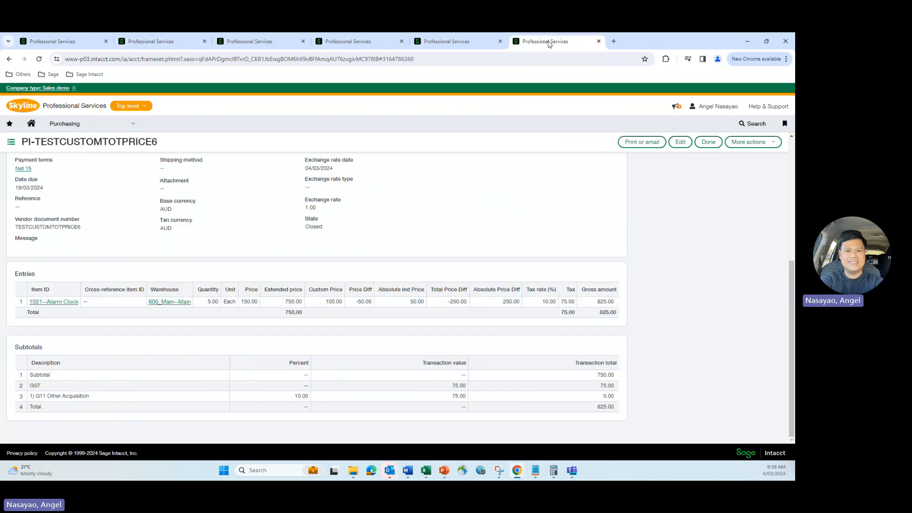
pyautogui.rightClick(548, 42)
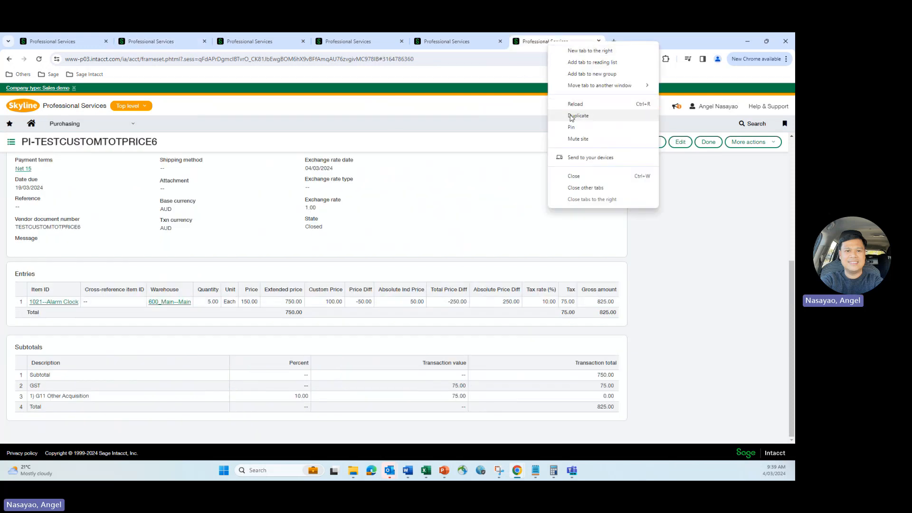
pyautogui.click(565, 115)
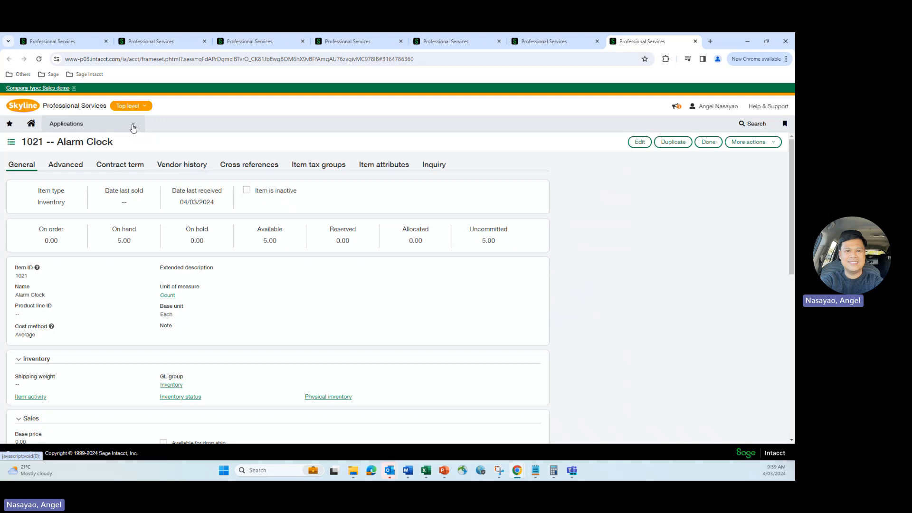
pyautogui.click(133, 127)
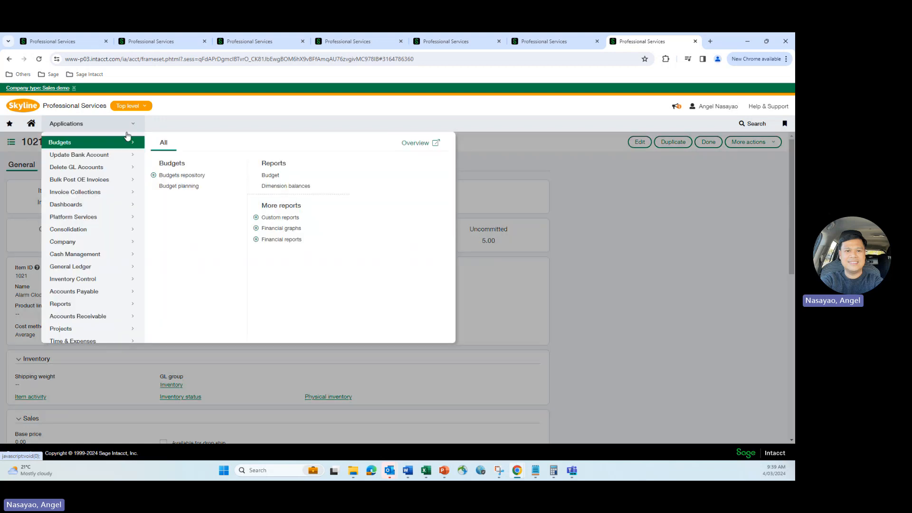
pyautogui.click(76, 280)
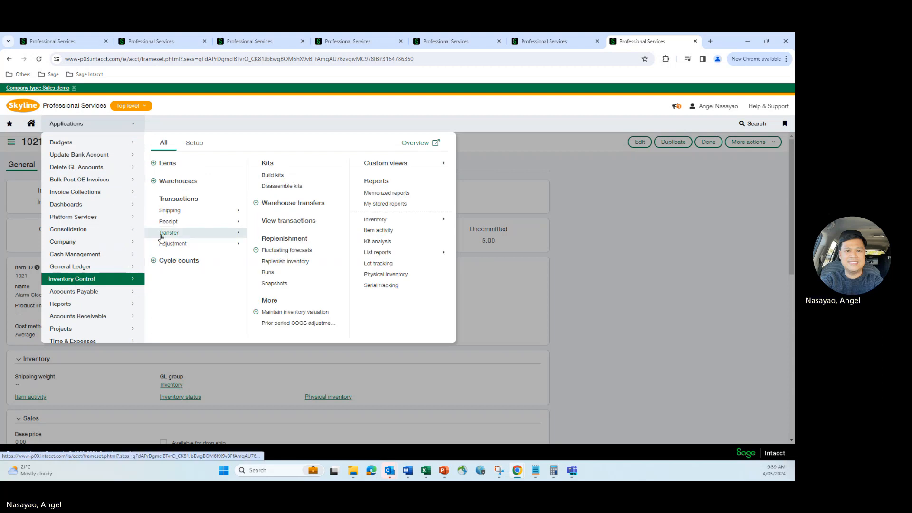
pyautogui.moveTo(190, 243)
pyautogui.scroll(-2, 266, 257)
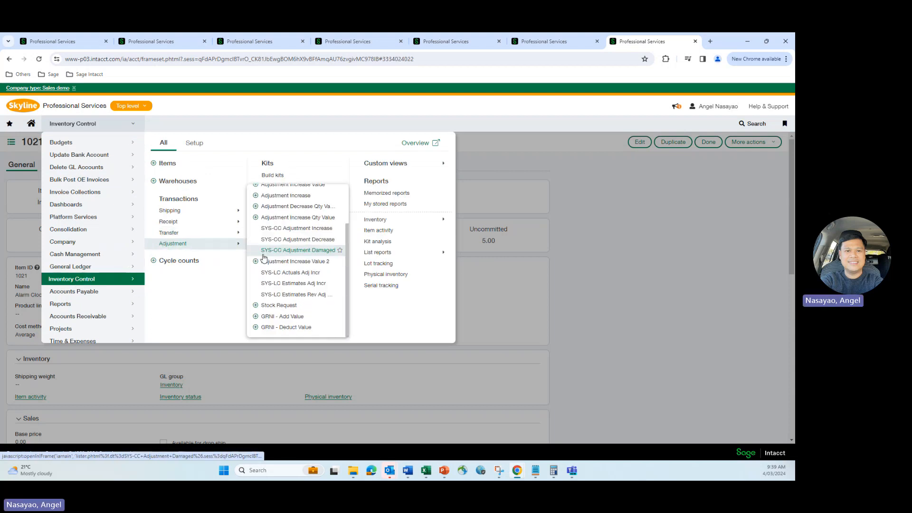
pyautogui.click(266, 318)
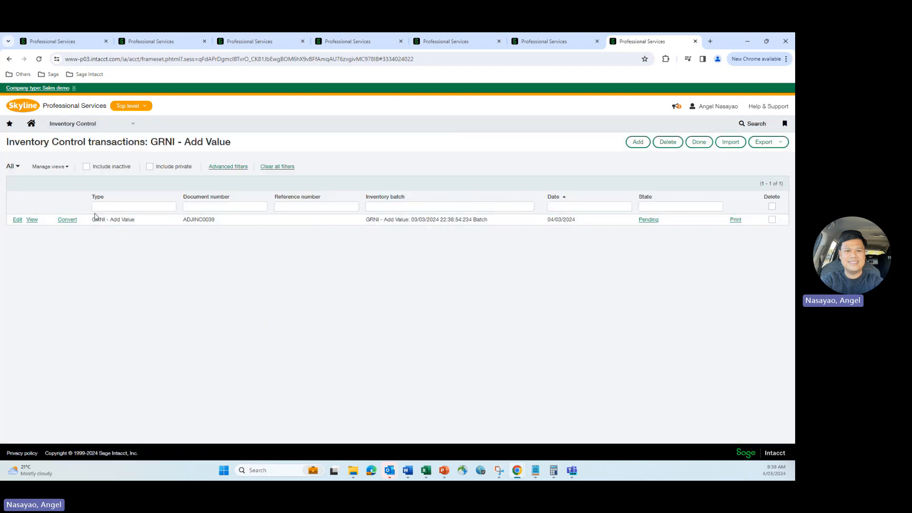
pyautogui.click(33, 220)
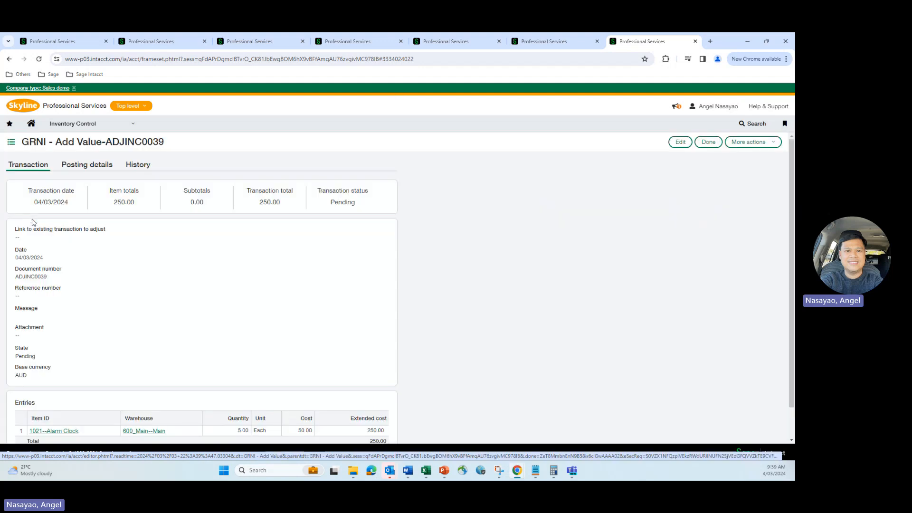
pyautogui.scroll(-1, 92, 216)
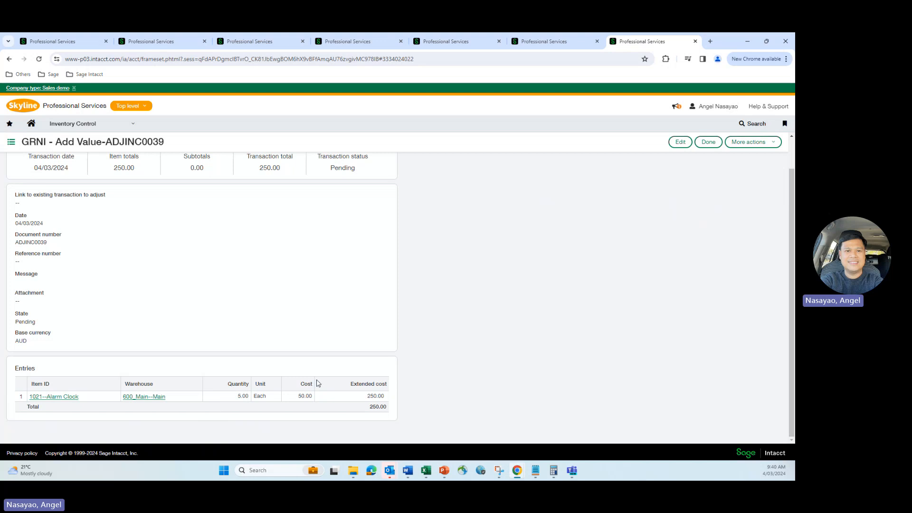
# Compare the smart event's ABSOLUTE_IND_PRICE cost argument with the invoice's Absolute Ind Price and the cost on the GRNI - Add Value adjustment
pyautogui.click(254, 42)
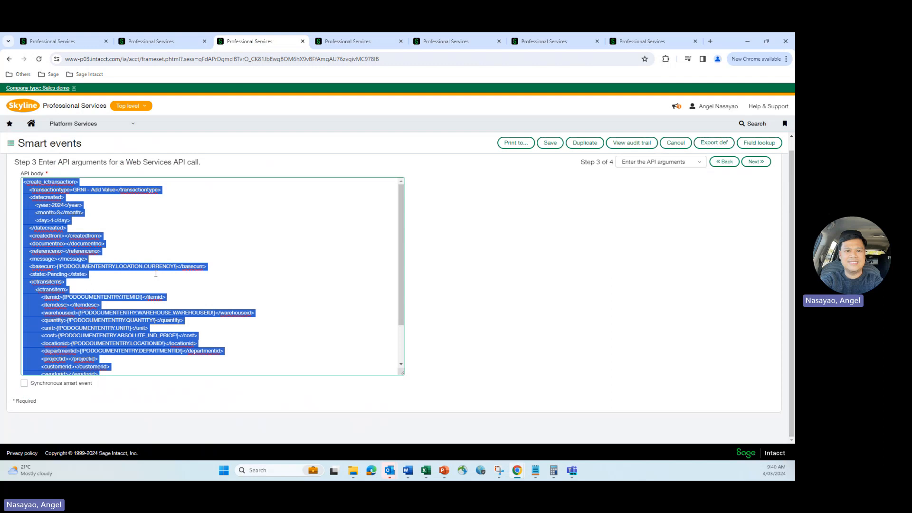
pyautogui.scroll(-2, 156, 274)
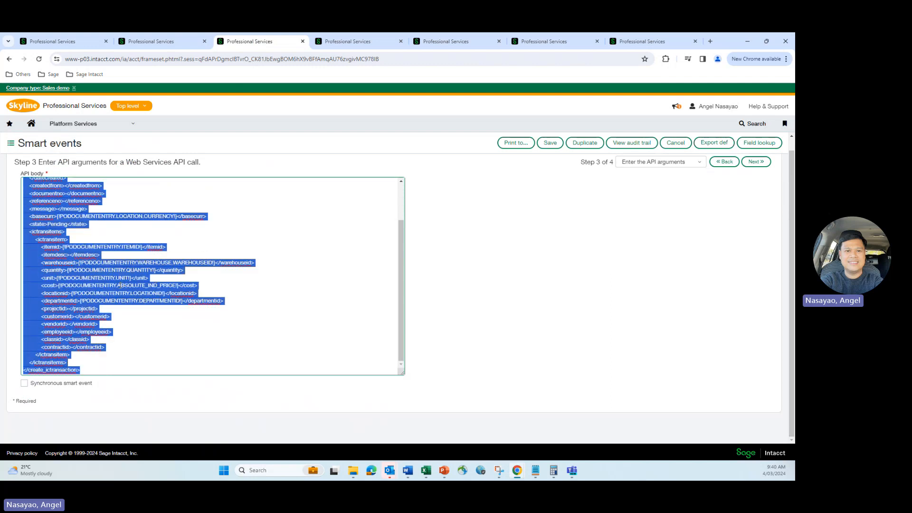
pyautogui.click(140, 286)
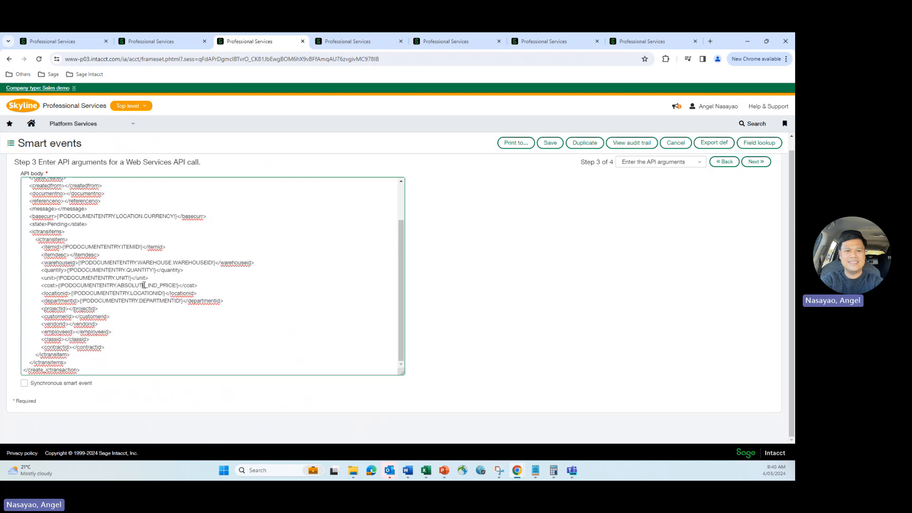
pyautogui.moveTo(140, 285); pyautogui.dragTo(182, 285)
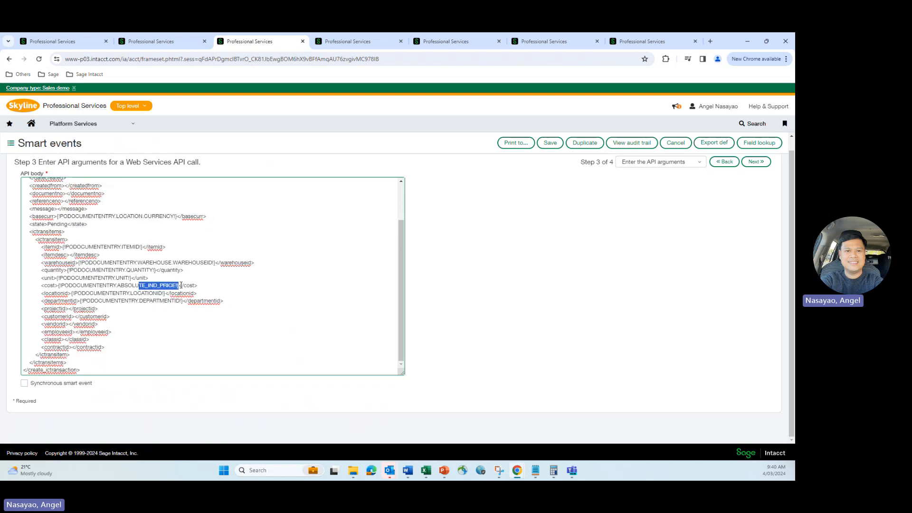
pyautogui.click(560, 42)
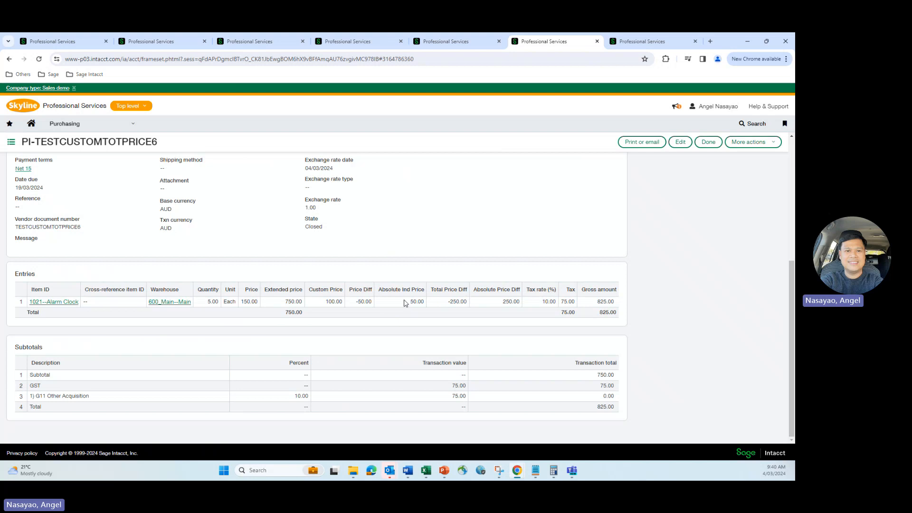
pyautogui.click(635, 42)
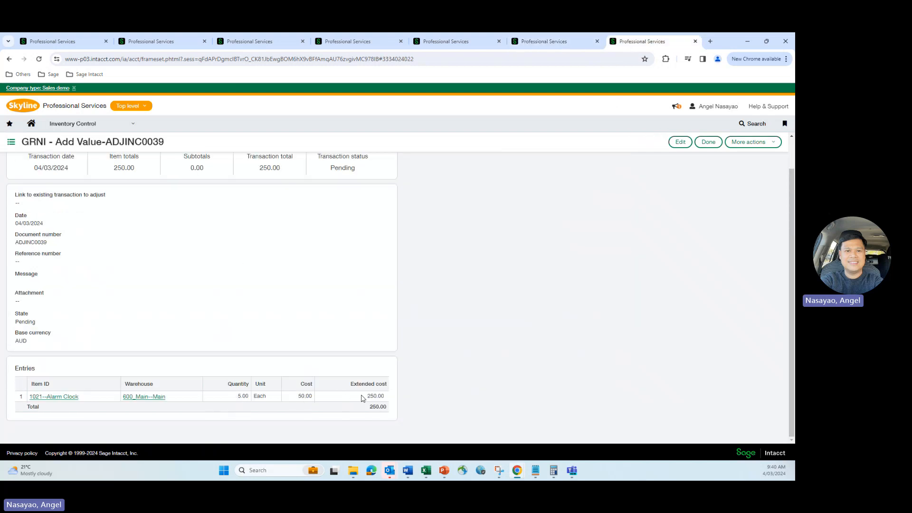
# Refresh the Alarm Clock item and examine the on hand, available and average cost values for warehouse 600_Main
pyautogui.click(153, 42)
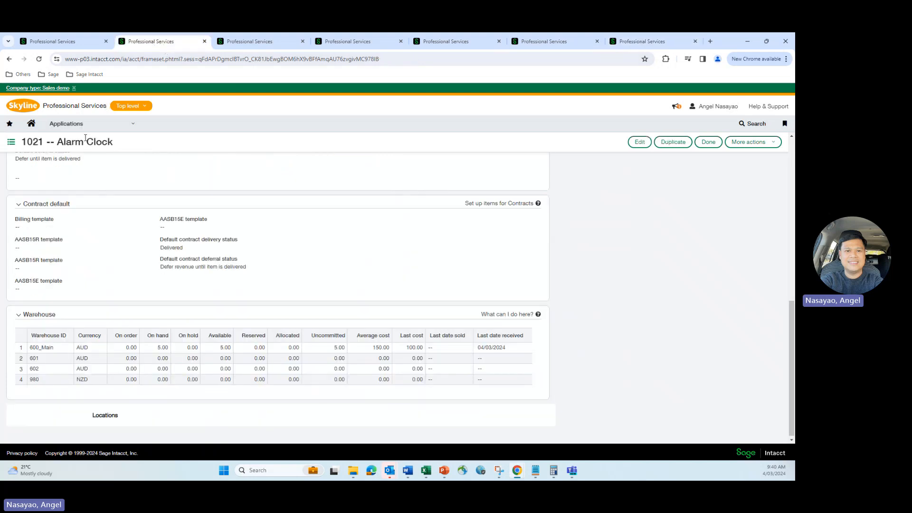
pyautogui.click(38, 60)
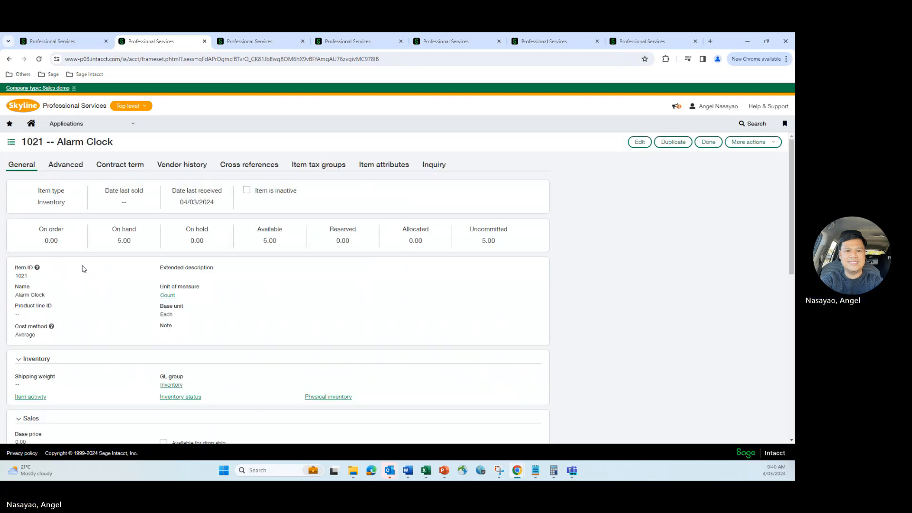
pyautogui.scroll(-15, 95, 285)
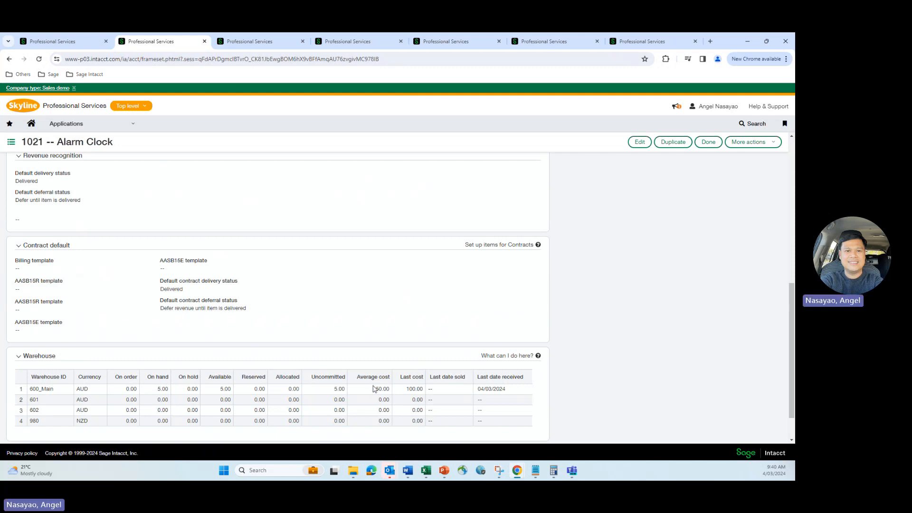
pyautogui.moveTo(374, 388); pyautogui.dragTo(390, 388)
pyautogui.click(158, 390)
pyautogui.moveTo(159, 389); pyautogui.dragTo(165, 389)
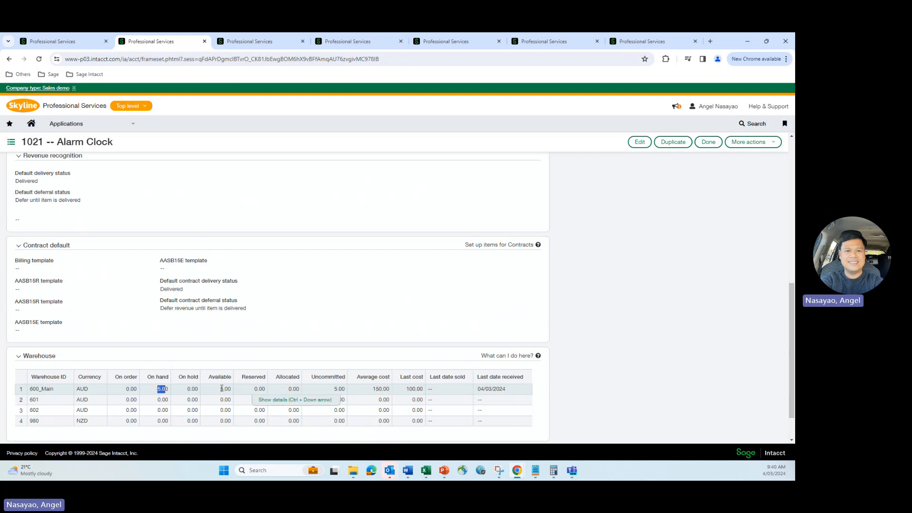
pyautogui.moveTo(220, 390); pyautogui.dragTo(235, 392)
pyautogui.moveTo(373, 389); pyautogui.dragTo(383, 388)
# Check the Inventory-GRNI ledger report and view the posting details of adjustment ADJINC0039
pyautogui.click(69, 43)
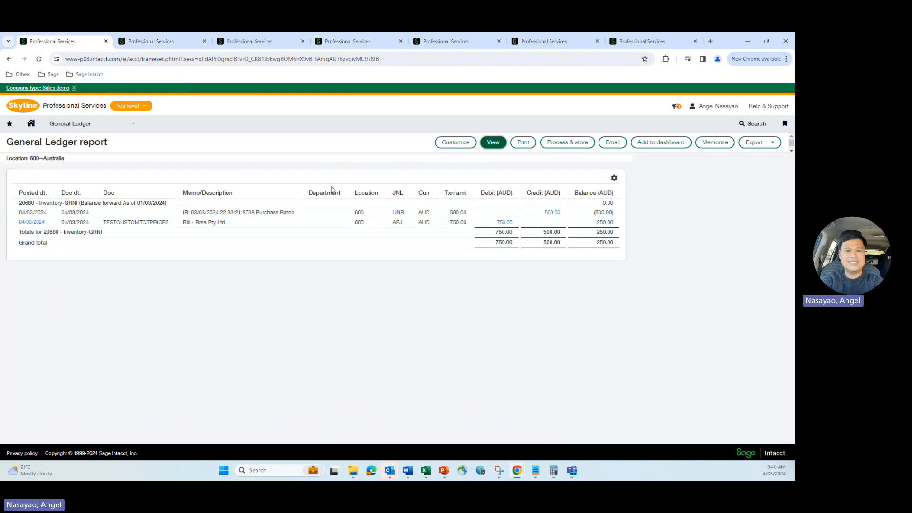
pyautogui.click(634, 43)
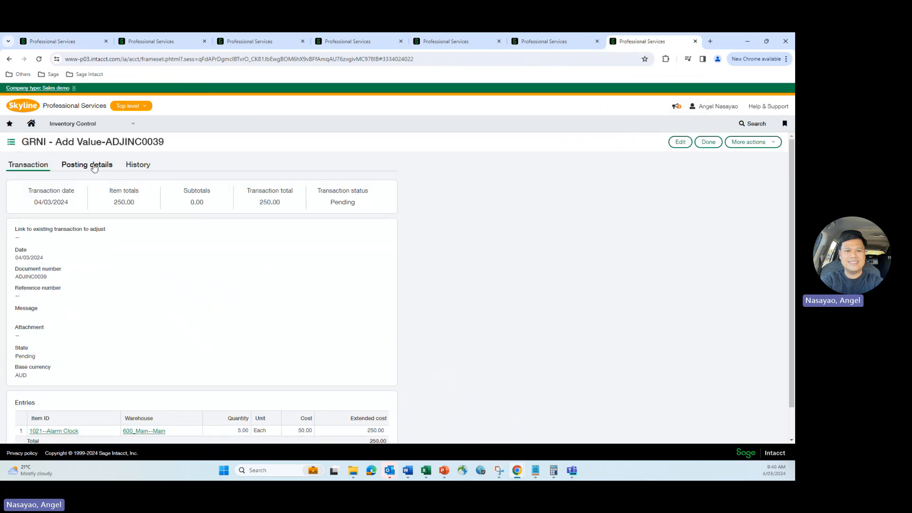
pyautogui.click(94, 166)
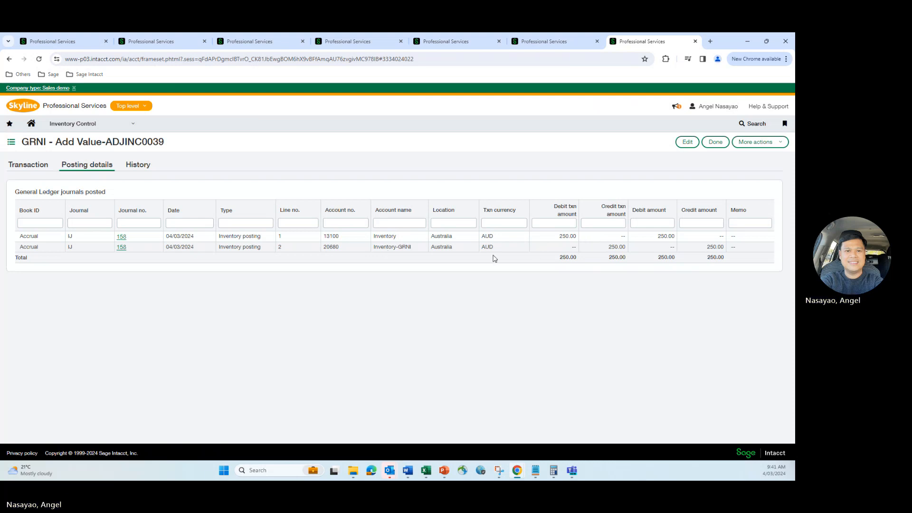
# Rerun the General Ledger report for Inventory-GRNI and examine the credits from the purchase receipt and the GRNI - Add Value batch
pyautogui.click(67, 41)
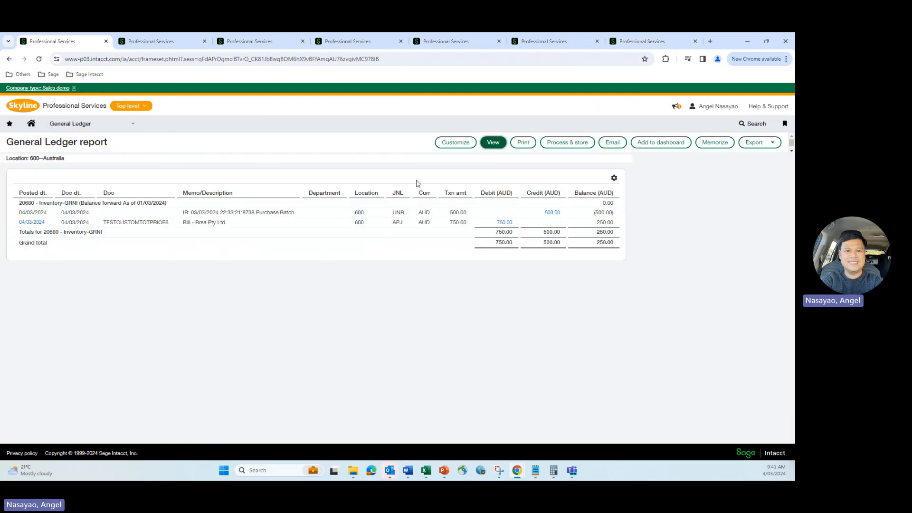
pyautogui.click(484, 148)
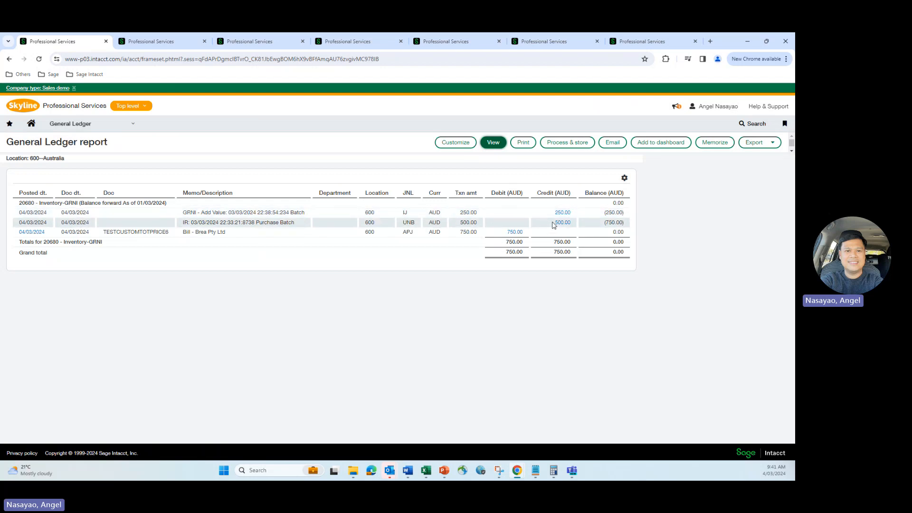
pyautogui.moveTo(551, 226); pyautogui.dragTo(570, 226)
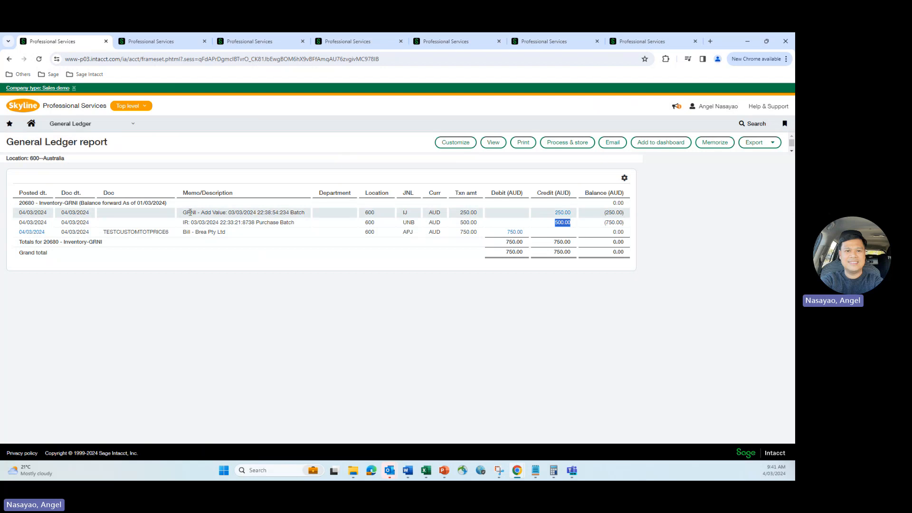
pyautogui.click(553, 214)
pyautogui.moveTo(554, 214); pyautogui.dragTo(574, 216)
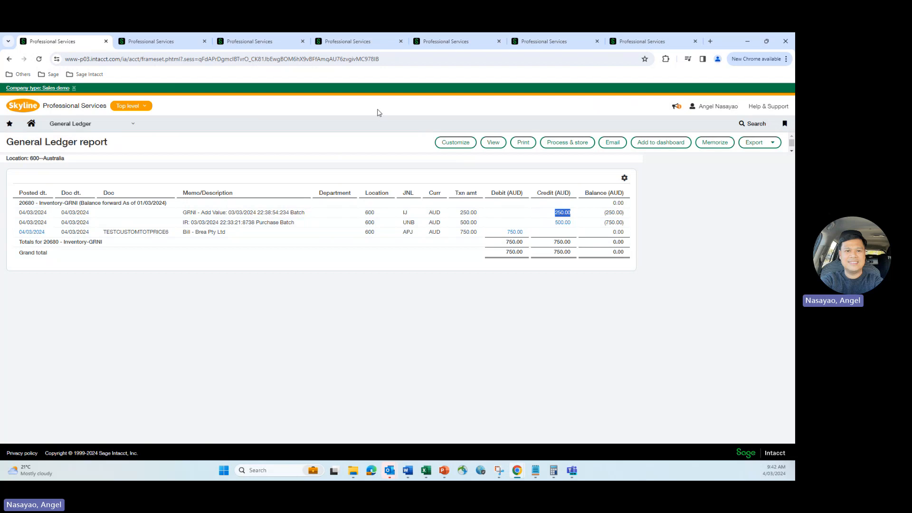
# Review the account mapping of the GRNI - Add Value transaction definition and return to the General Ledger report
pyautogui.click(327, 43)
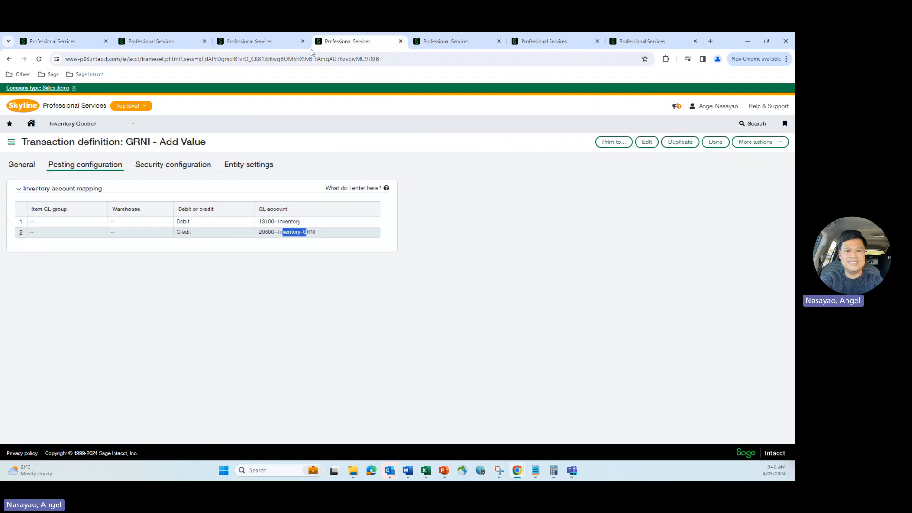
pyautogui.click(9, 142)
pyautogui.click(65, 42)
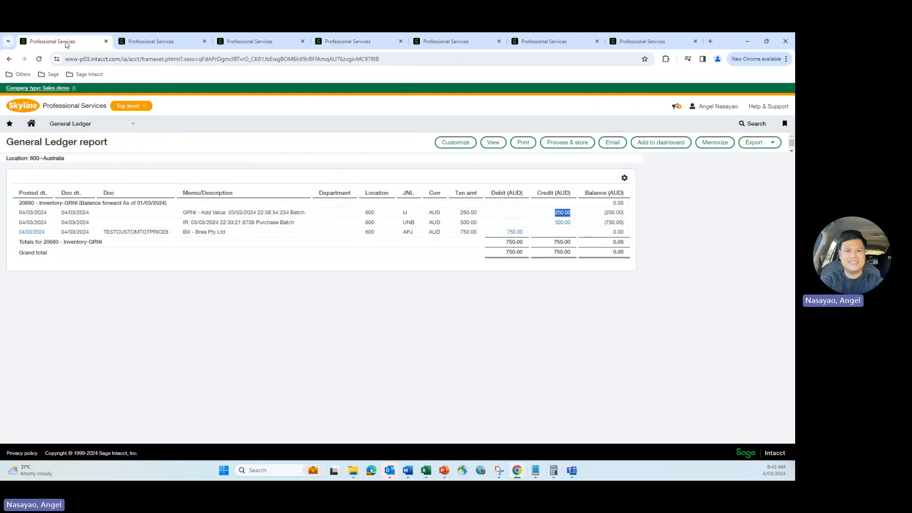